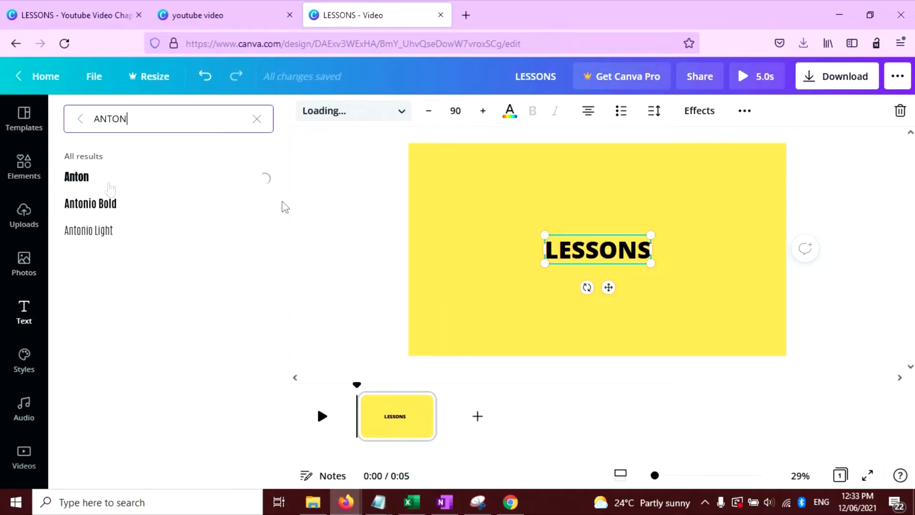
Enlarge the LESSONS heading to font size 254, centre it on the page and check its page alignment.
drag(637, 262, 771, 313)
drag(682, 263, 613, 235)
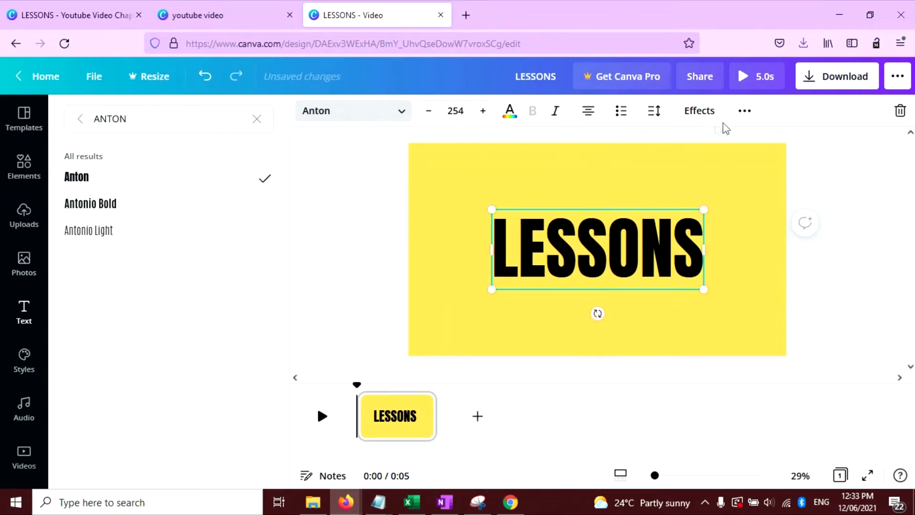
click(745, 111)
click(610, 145)
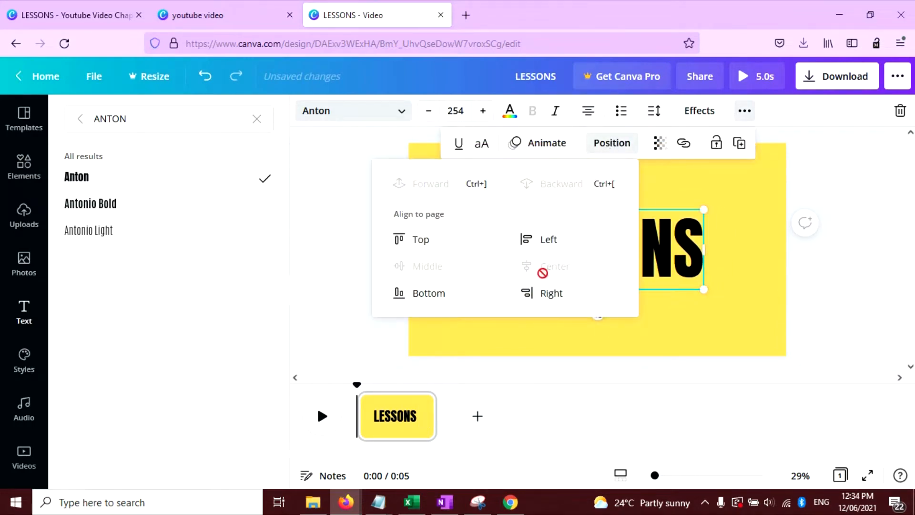
click(347, 247)
click(308, 221)
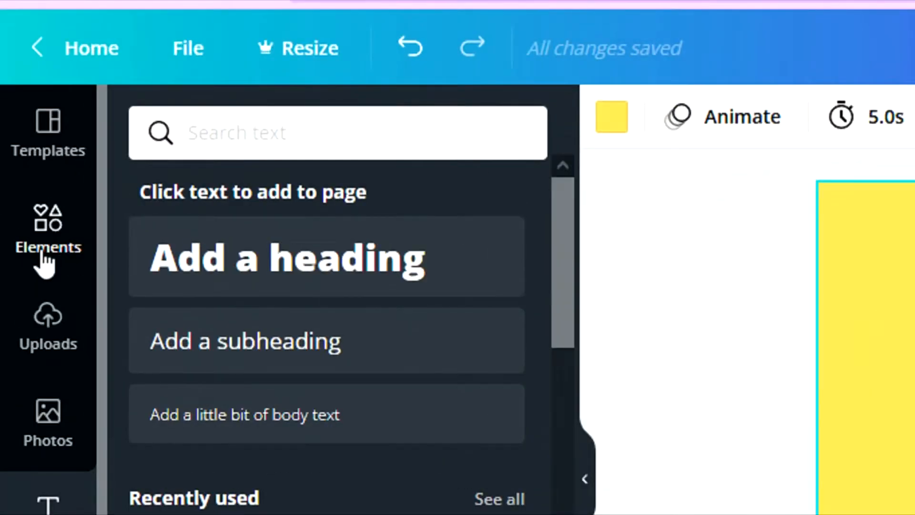
Search the graphics elements for LINE and add the free white double brush-stroke graphic to the page.
click(24, 212)
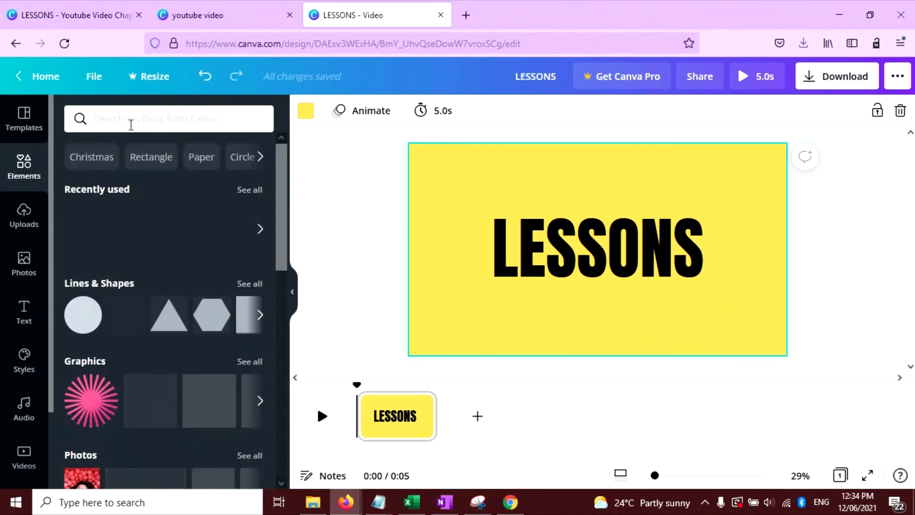
click(131, 122)
text(LINE)
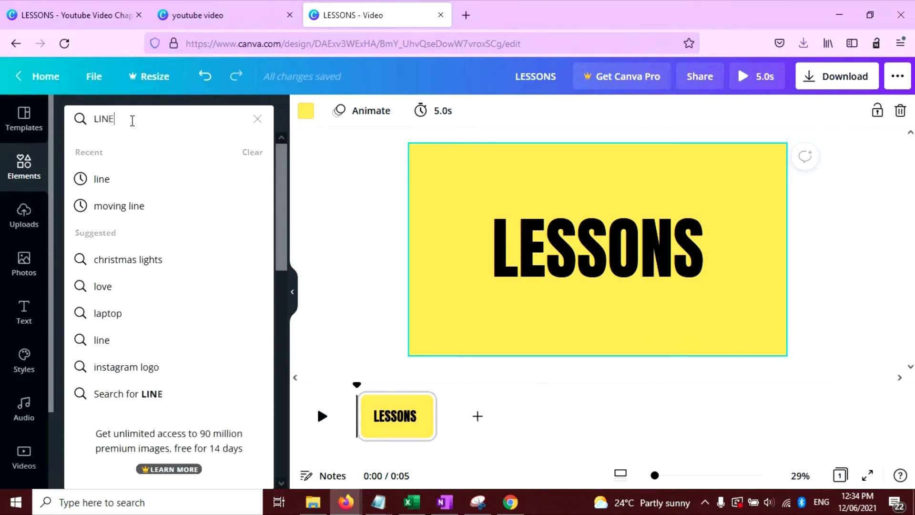
key(Return)
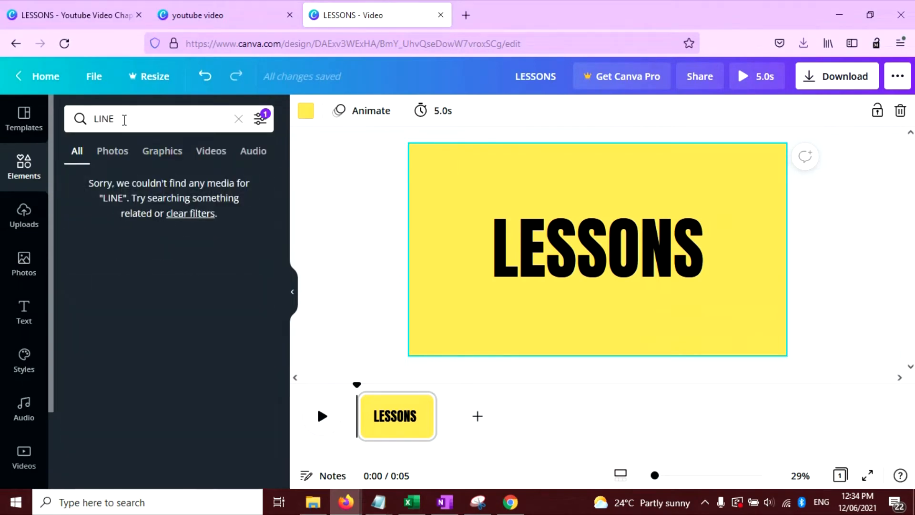
click(157, 152)
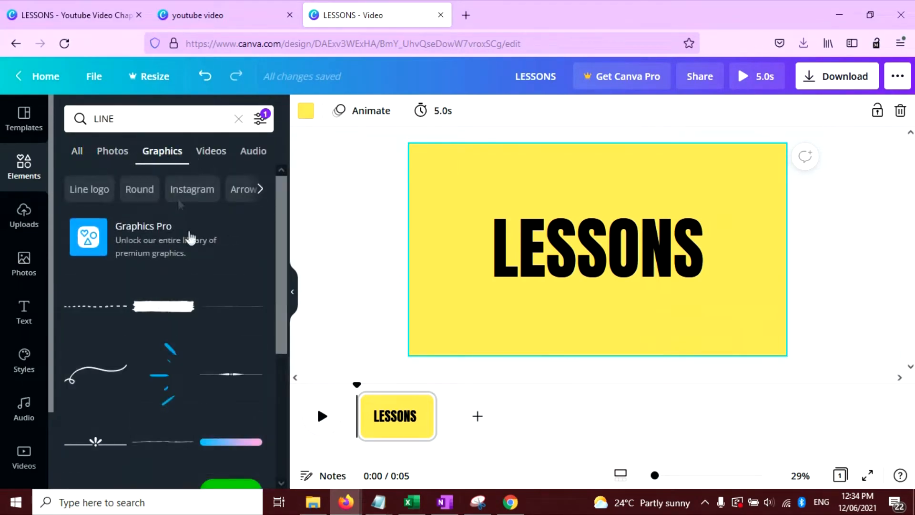
scroll(215, 305, down, 8)
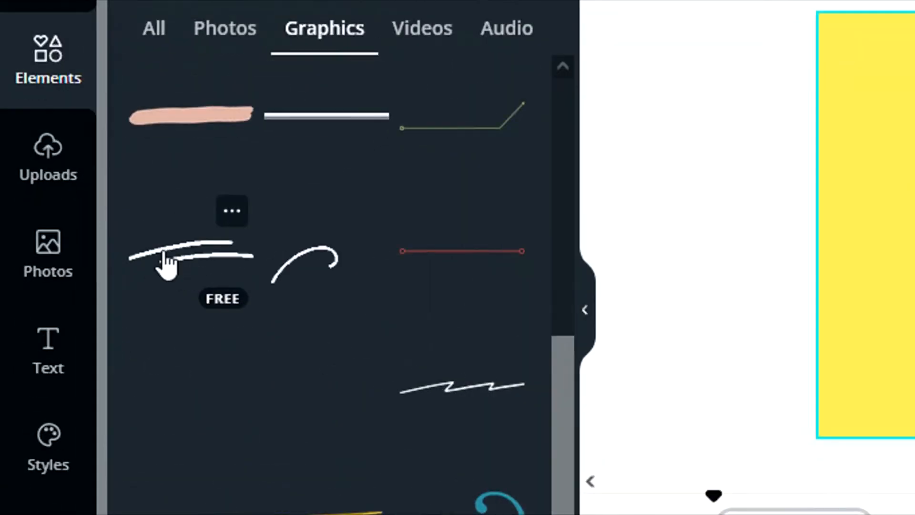
click(165, 264)
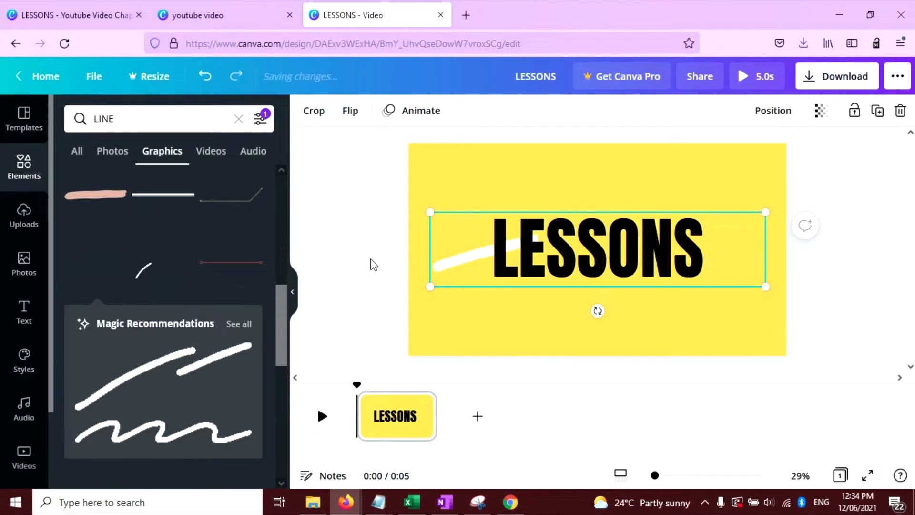
Shrink the white double-stroke graphic to about half its width and place it just below the end of LESSONS.
mouse_move(450, 248)
mouse_down()
mouse_move(453, 331)
mouse_move(614, 317)
mouse_up()
drag(687, 309, 661, 300)
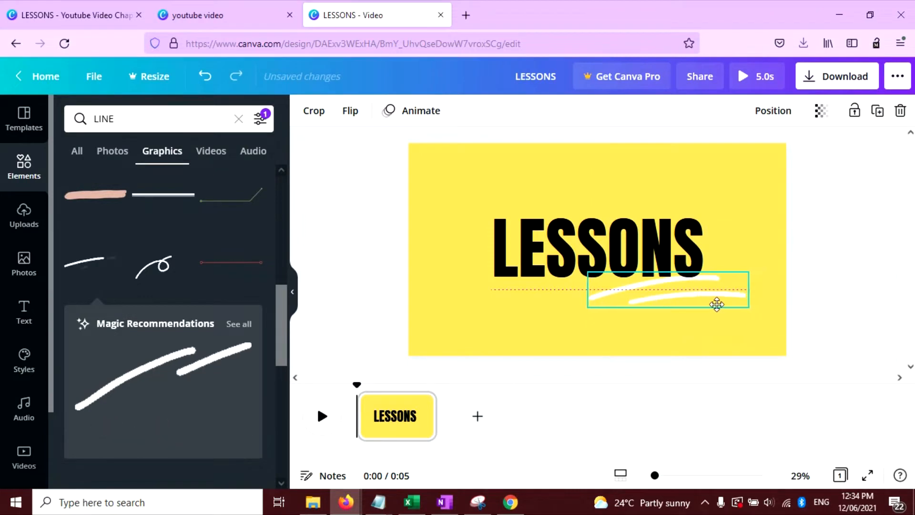
click(466, 278)
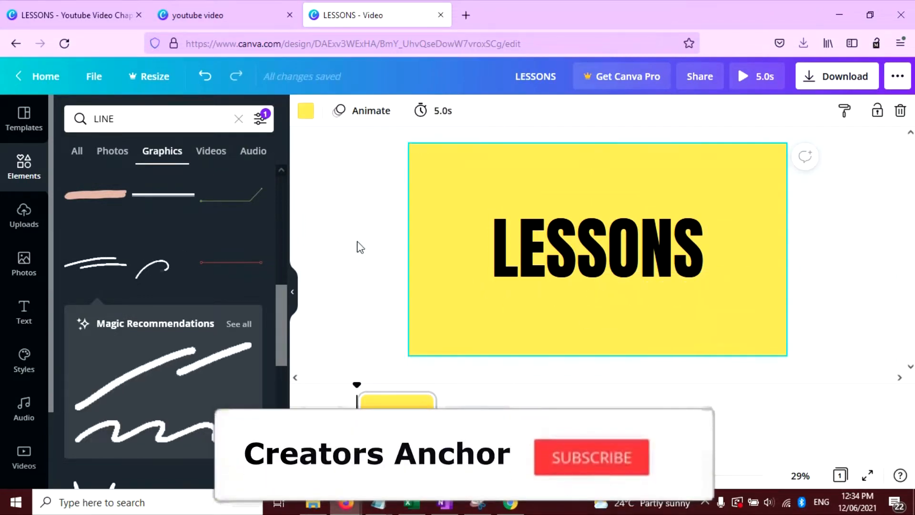
Duplicate the LESSONS page and change the heading on the copy to EXPLANTION.
click(405, 399)
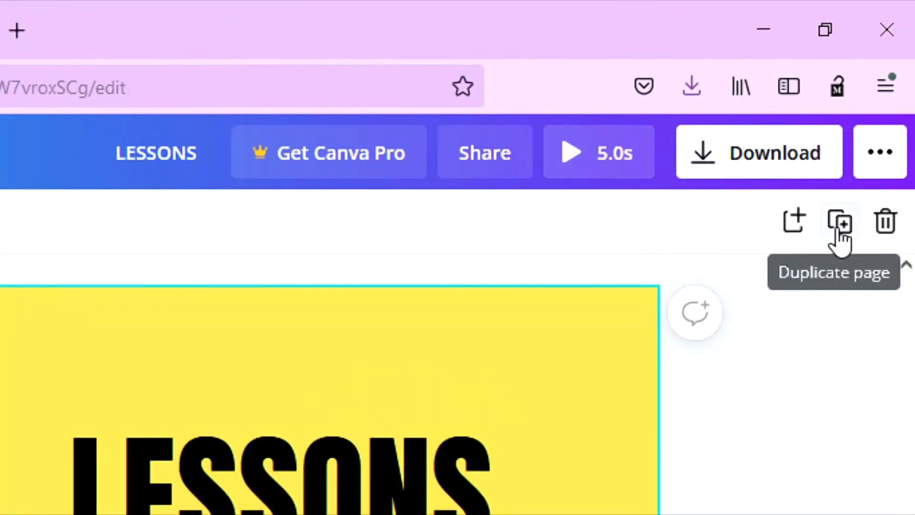
click(841, 228)
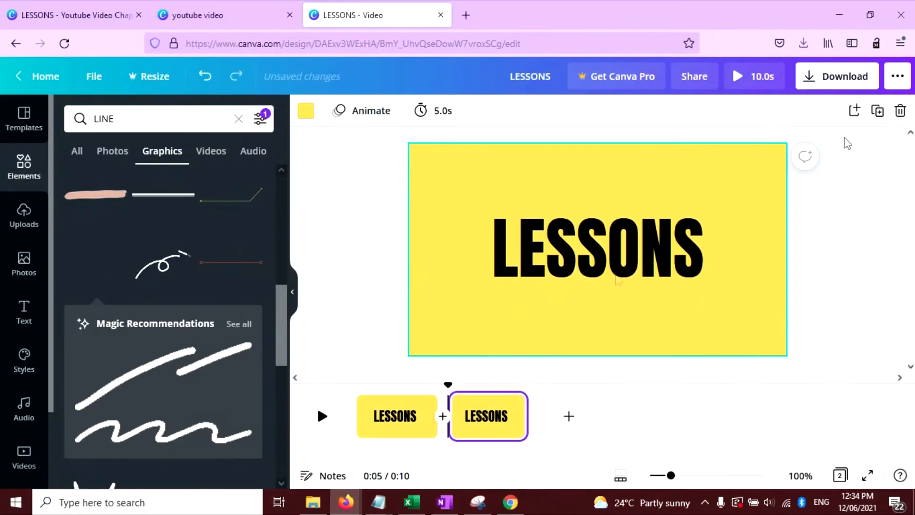
click(563, 241)
double_click(563, 241)
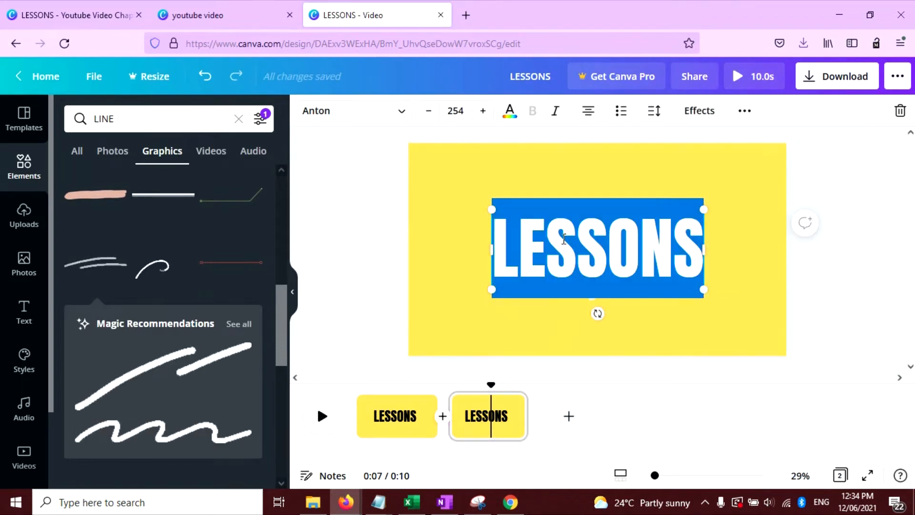
text(EXPLA)
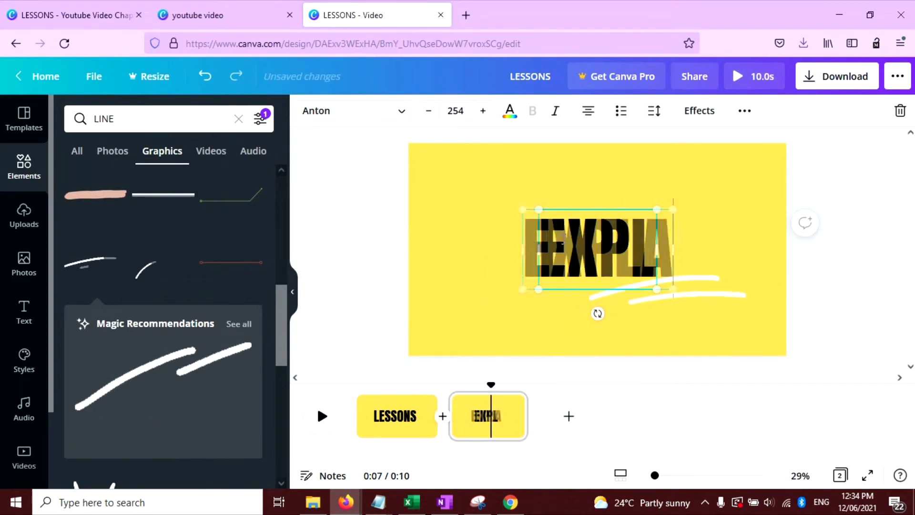
text(NTION)
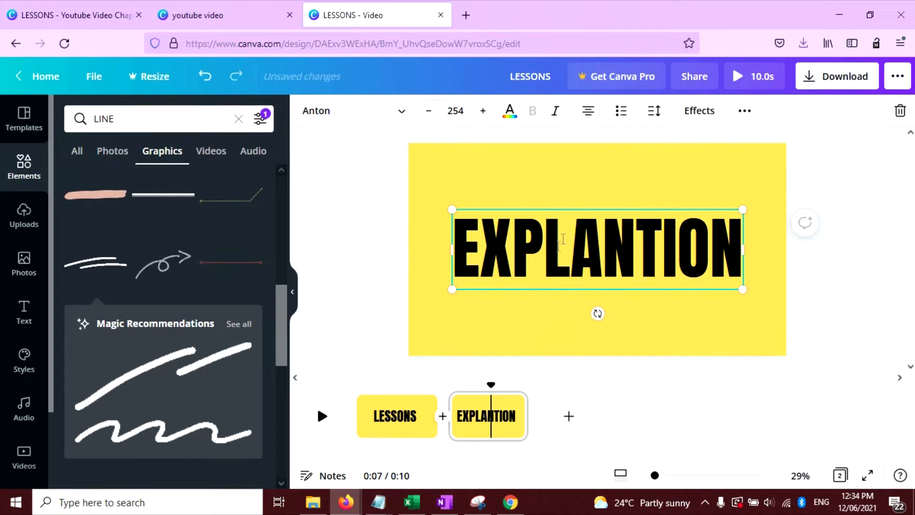
click(579, 376)
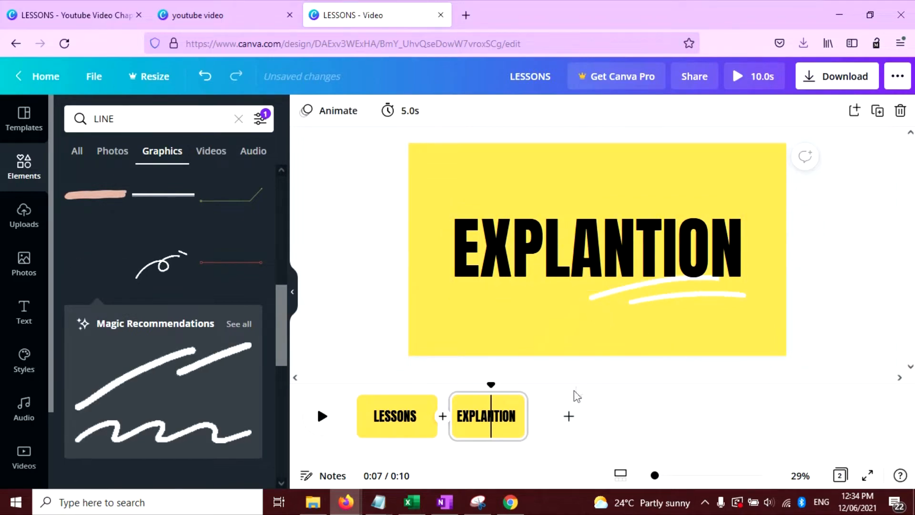
Duplicate the EXPLANTION page and change the heading on the third page to WORKSHEET.
click(559, 418)
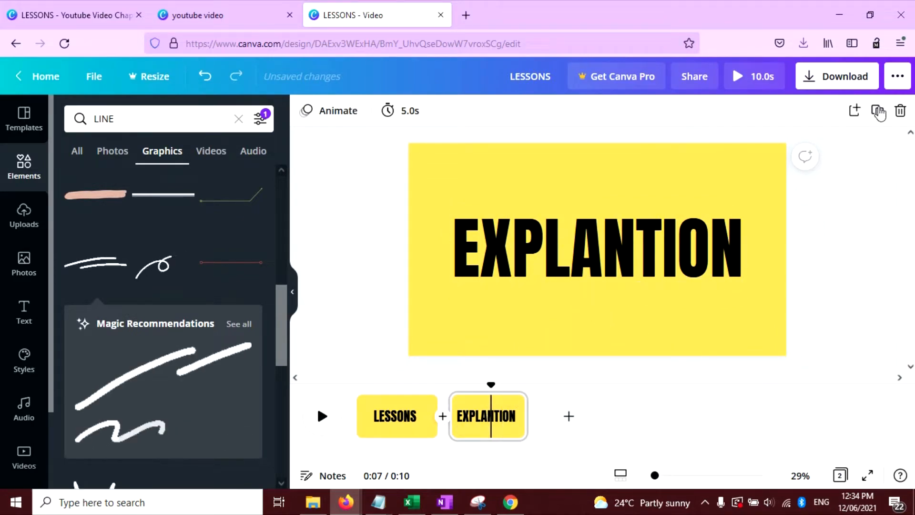
click(594, 416)
click(594, 296)
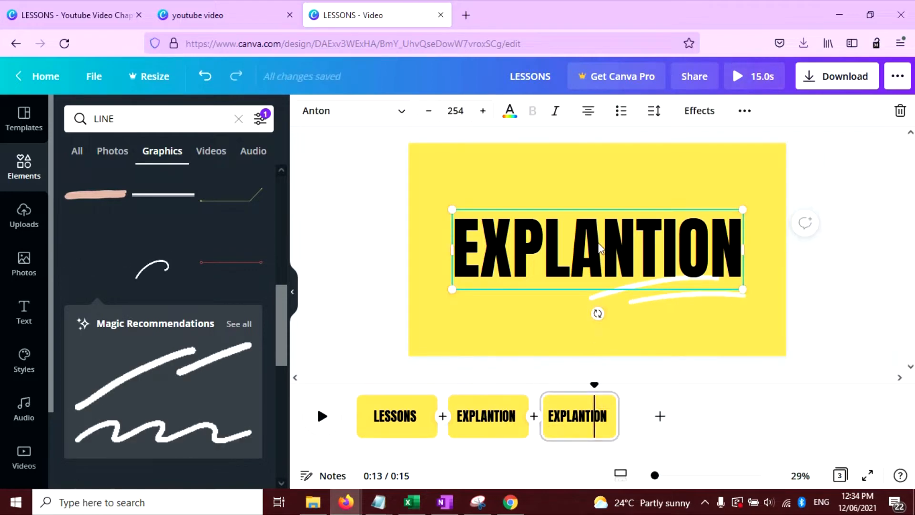
double_click(599, 243)
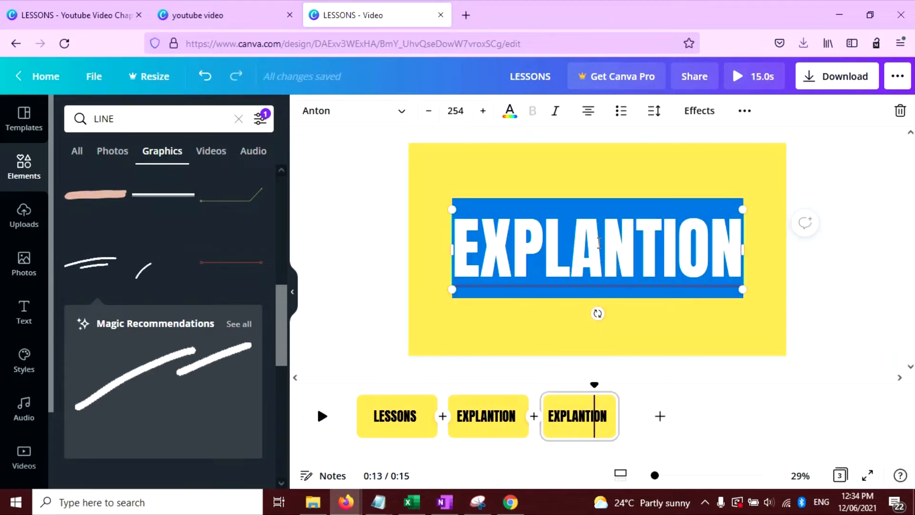
text(WORKSHEET)
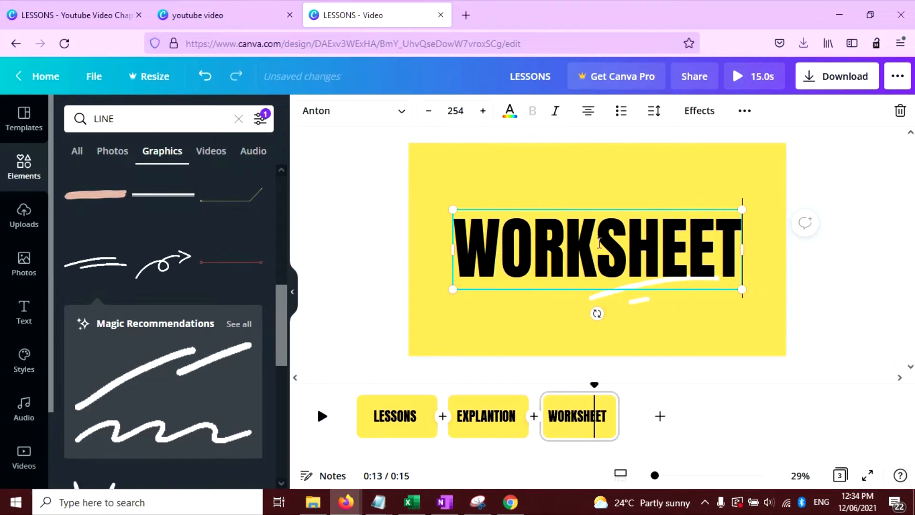
click(819, 270)
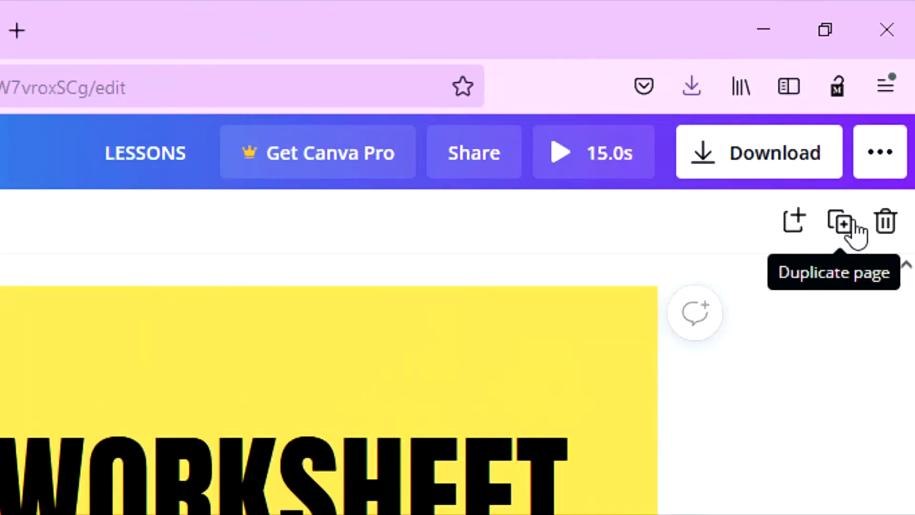
Duplicate the WORKSHEET page and change the heading on the fourth page to SHIVIS CLASSES.
click(887, 114)
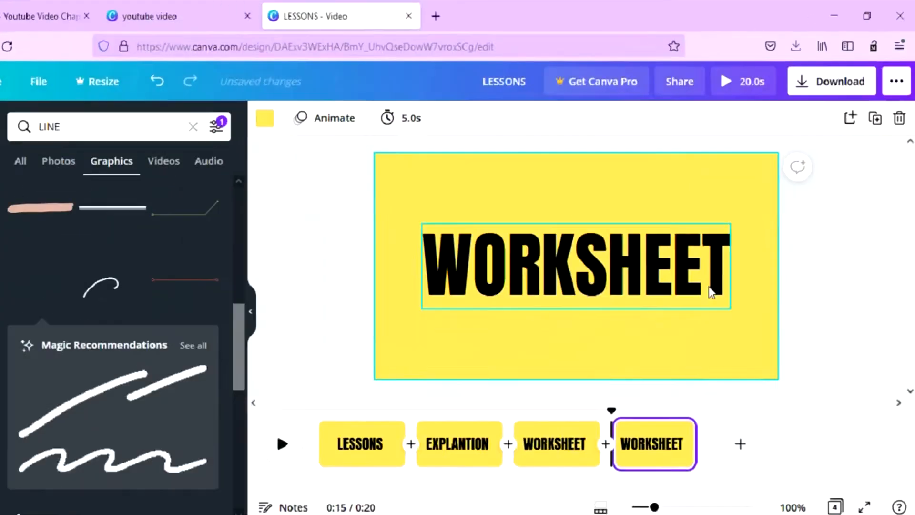
double_click(684, 263)
text(SHIVI)
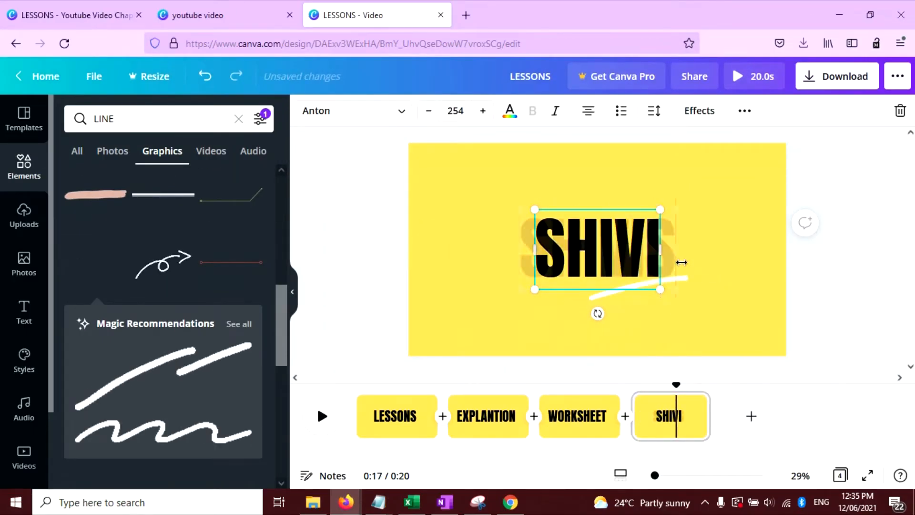
text(S CLASSE)
key(BackSpace)
text(SE)
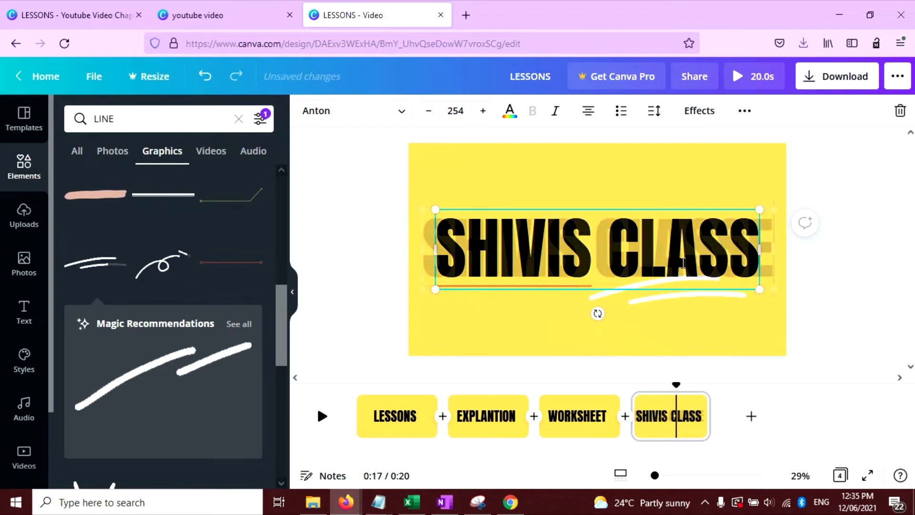
text(S)
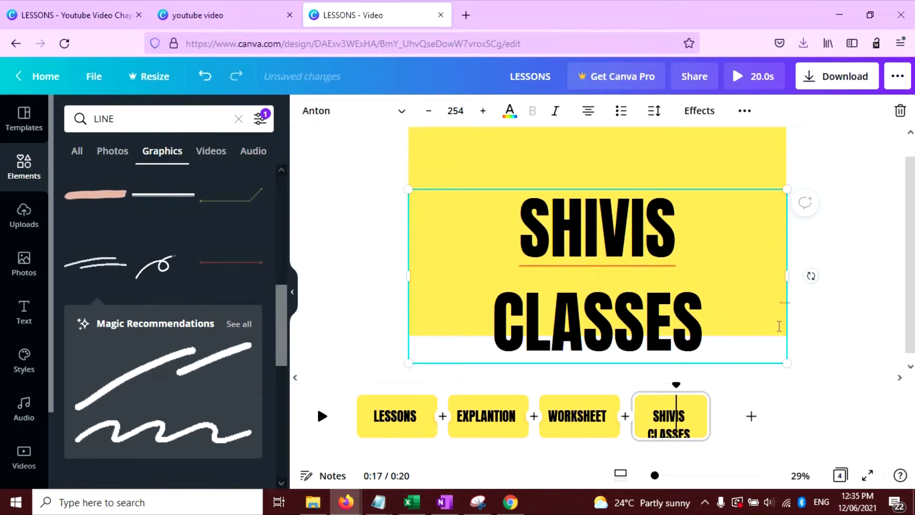
Scale the SHIVIS CLASSES heading down to font size 191 so it fits on one line, centred slightly above the page middle.
drag(790, 282, 707, 267)
click(620, 193)
mouse_move(598, 228)
mouse_down()
mouse_move(638, 225)
mouse_move(633, 245)
mouse_move(642, 241)
mouse_move(633, 241)
mouse_up()
Delete the white double-stroke graphic from the SHIVIS CLASSES page.
click(667, 288)
key(Delete)
click(394, 253)
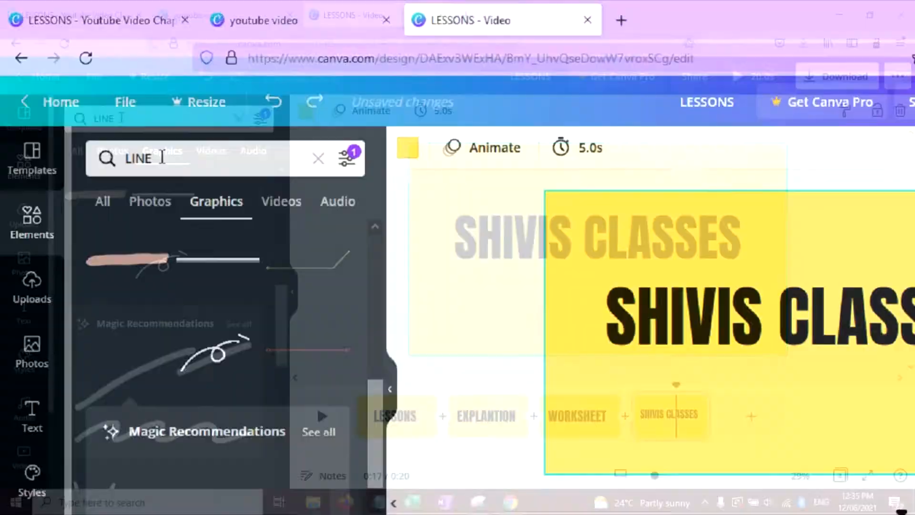
Search the graphics elements for Rectangle and add the free solid square to the SHIVIS CLASSES page.
click(134, 119)
double_click(134, 119)
text(RECTA)
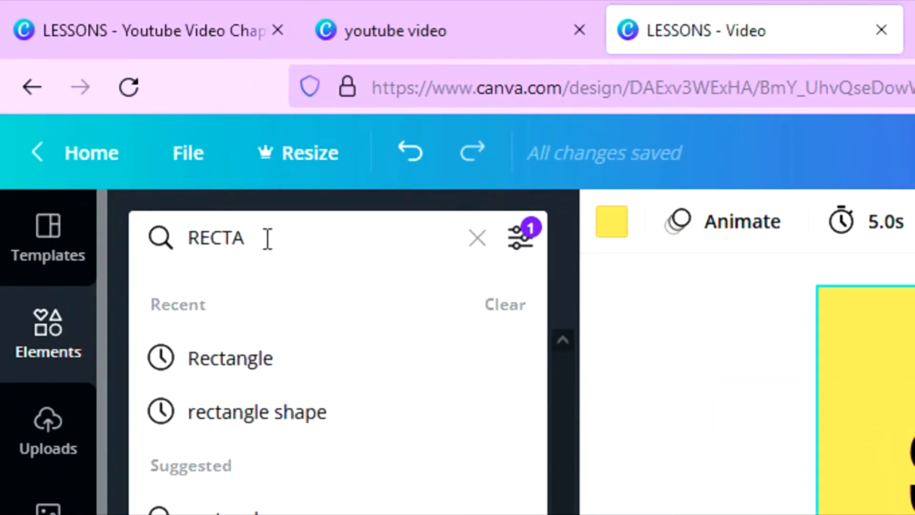
key(Return)
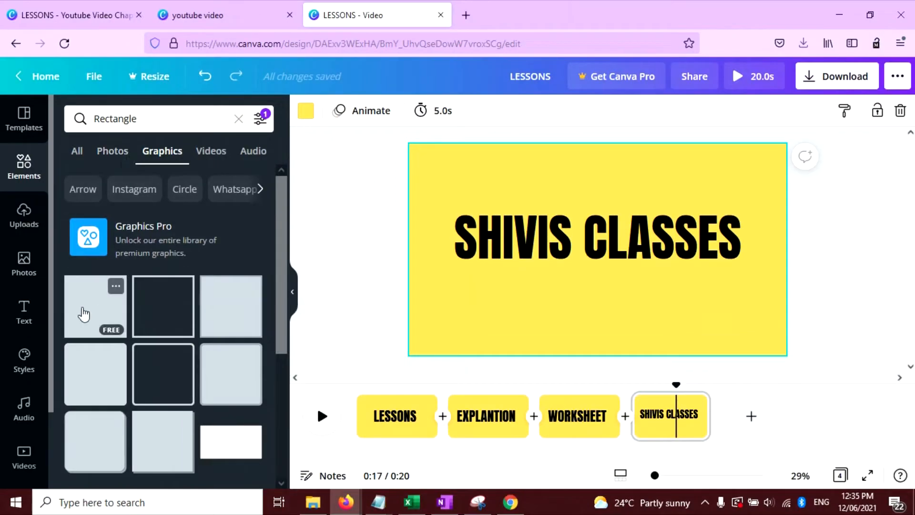
click(84, 314)
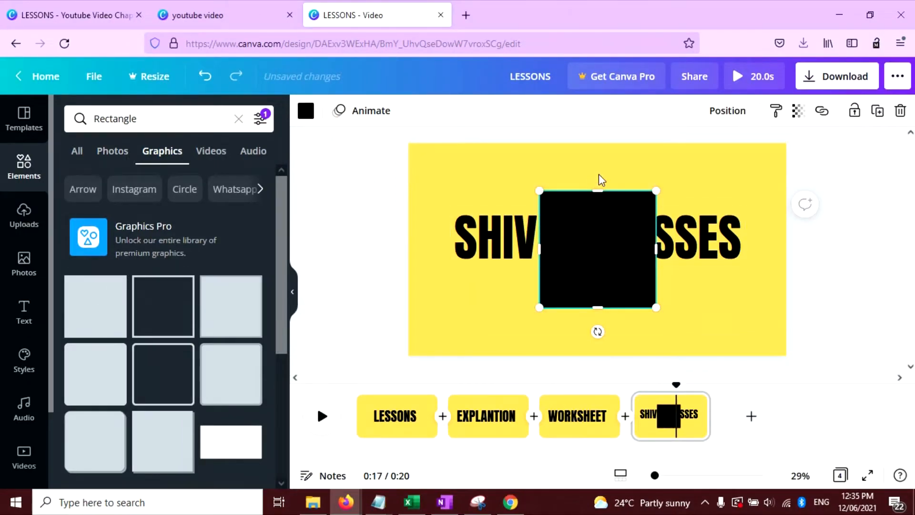
Reshape the black square into a thin bar directly under SHIVIS CLASSES, matching the width of the heading.
drag(596, 189, 539, 310)
drag(596, 273, 744, 272)
click(627, 335)
click(538, 273)
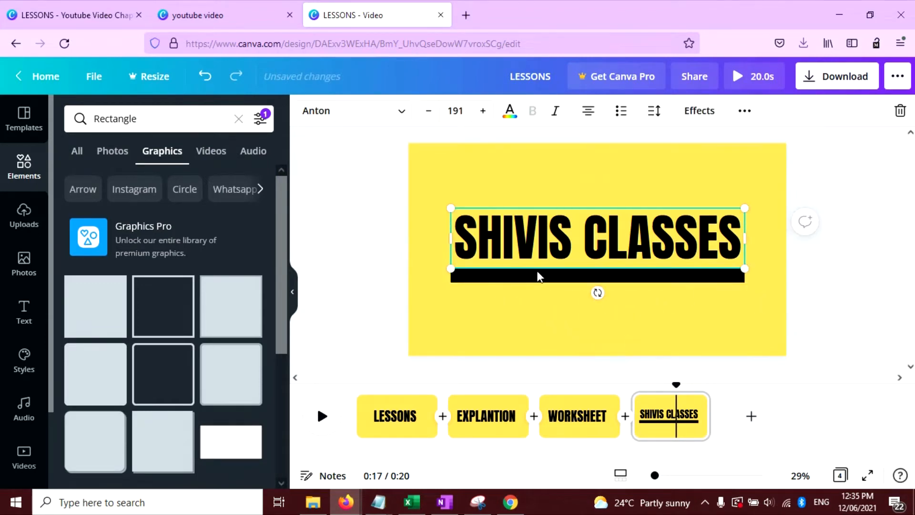
click(524, 284)
Add a subheading text box to the SHIVIS CLASSES page and move it just below the black bar.
click(23, 322)
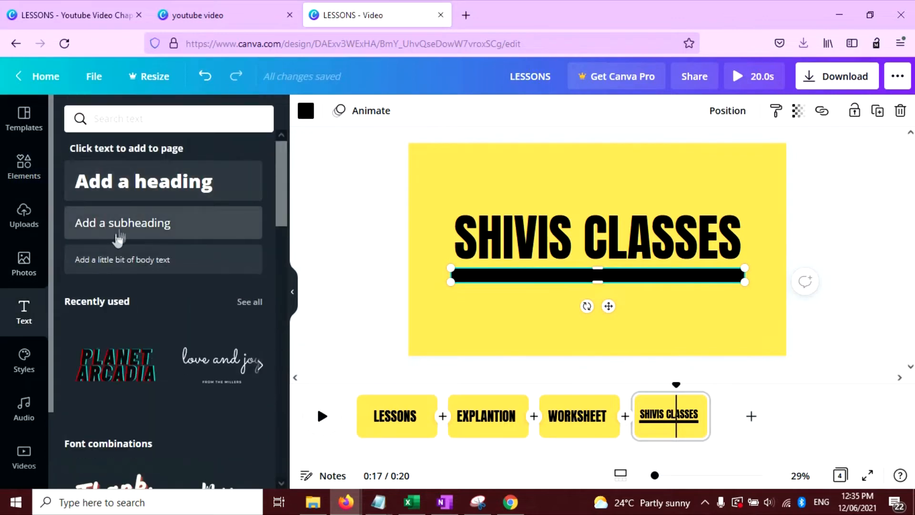
click(119, 226)
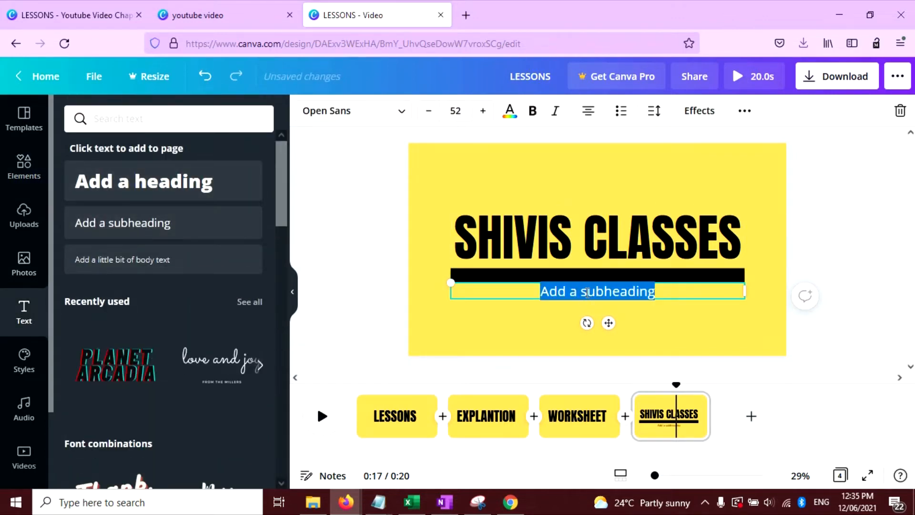
drag(607, 324, 565, 336)
click(625, 337)
Switch the input language to Hindi and replace the subheading placeholder with "आपकी मदद आपके बच्चों को पढ़ाने में".
double_click(597, 309)
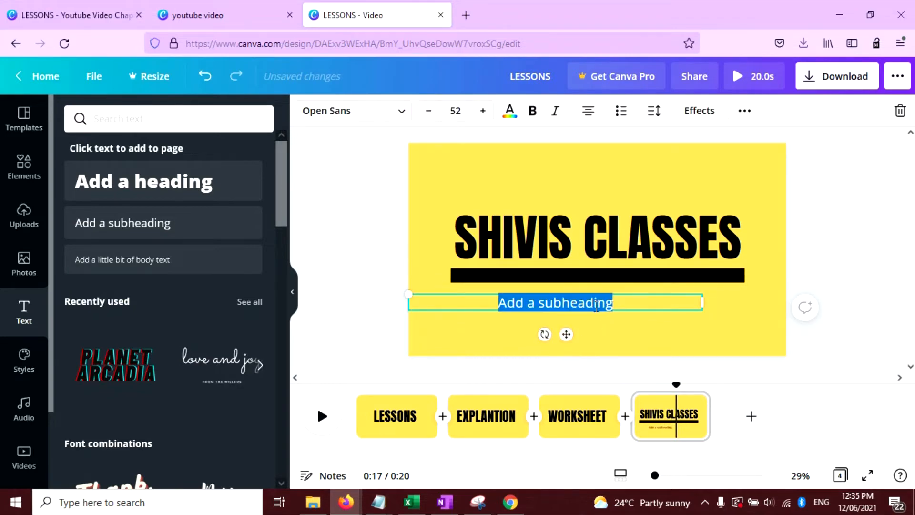
key(super+space)
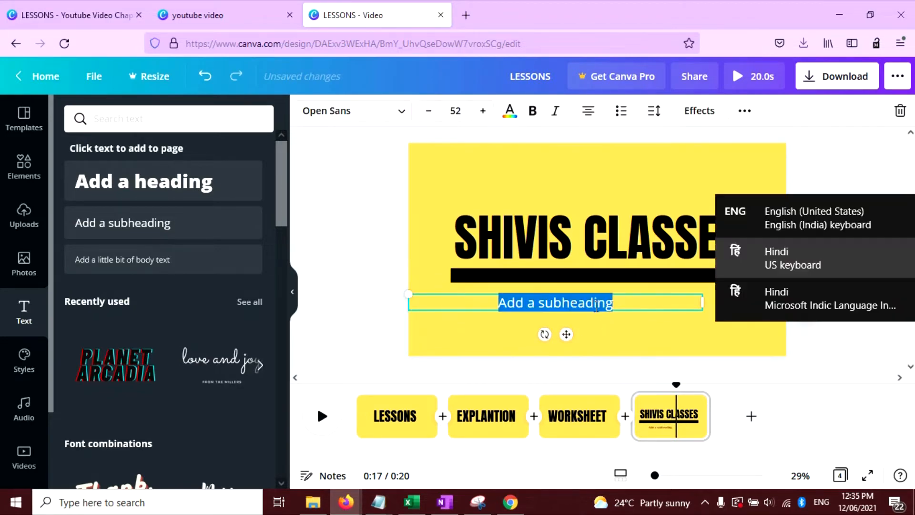
text(APKI )
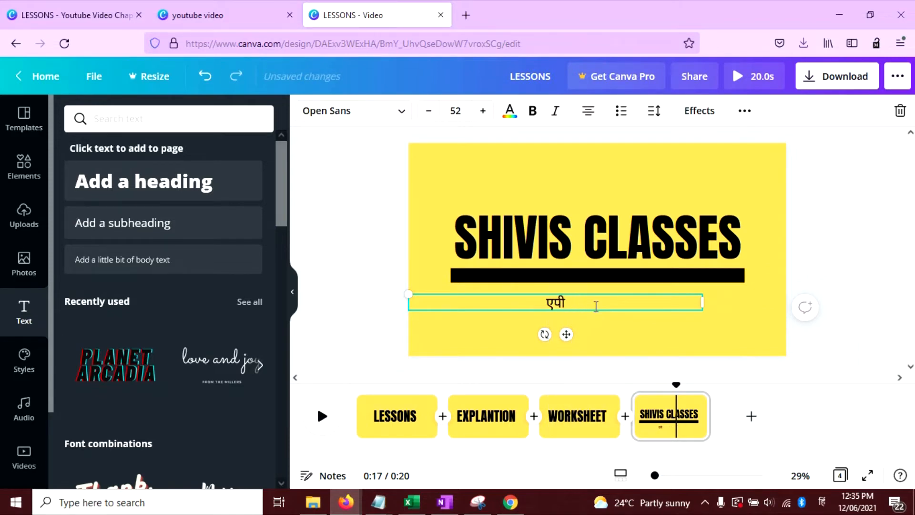
text(aapki madad aapke bachchon ko )
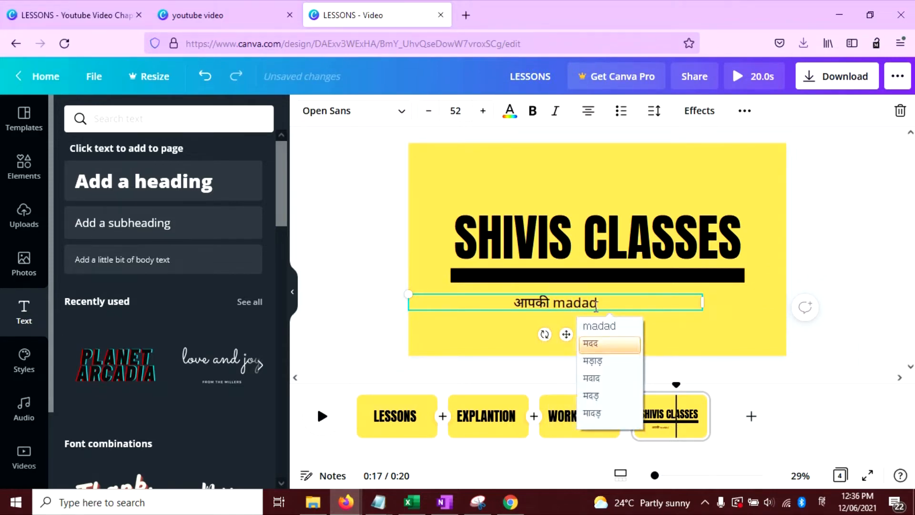
text(padhane men )
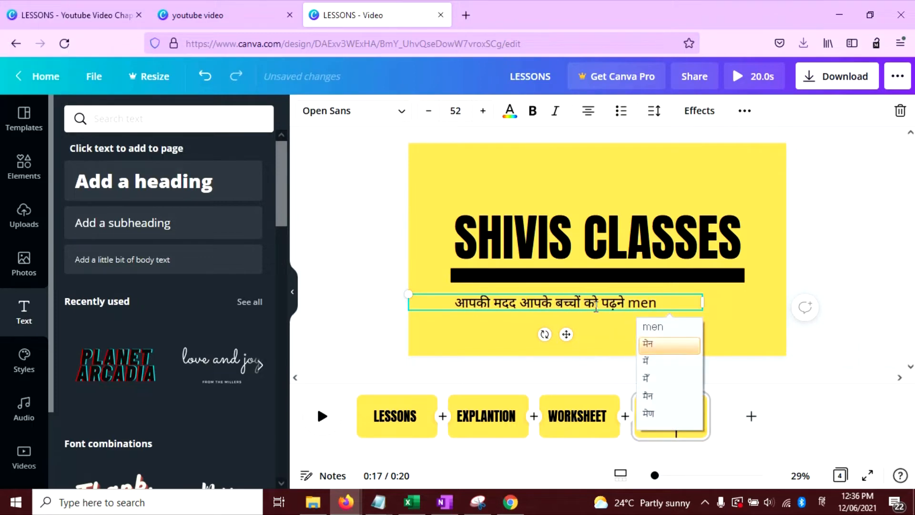
text(padhaane)
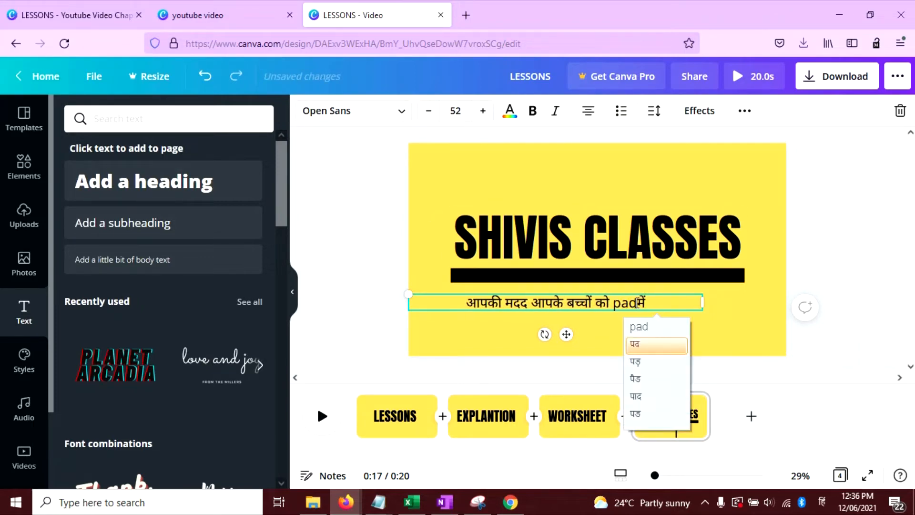
key(Return)
click(670, 346)
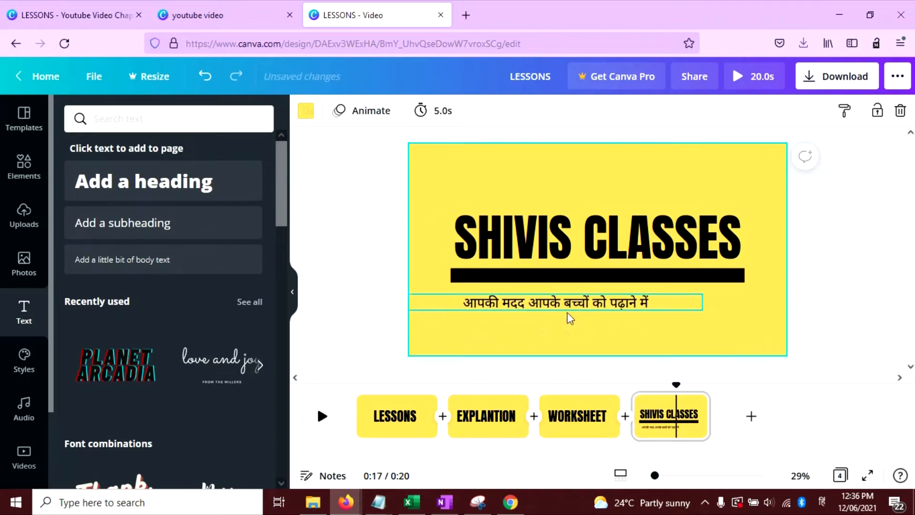
Recolour the black bar under SHIVIS CLASSES to the default red.
click(569, 275)
click(306, 110)
click(78, 338)
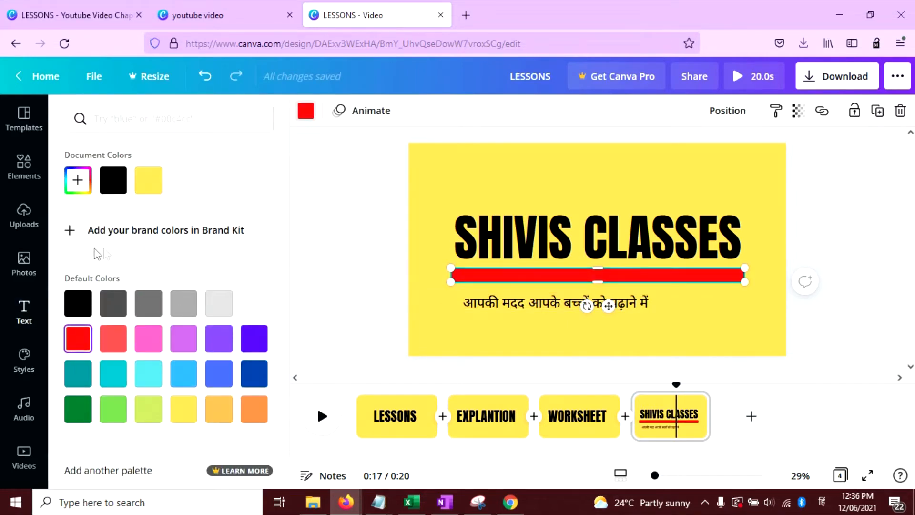
Move the Hindi tagline up onto the red bar.
click(346, 502)
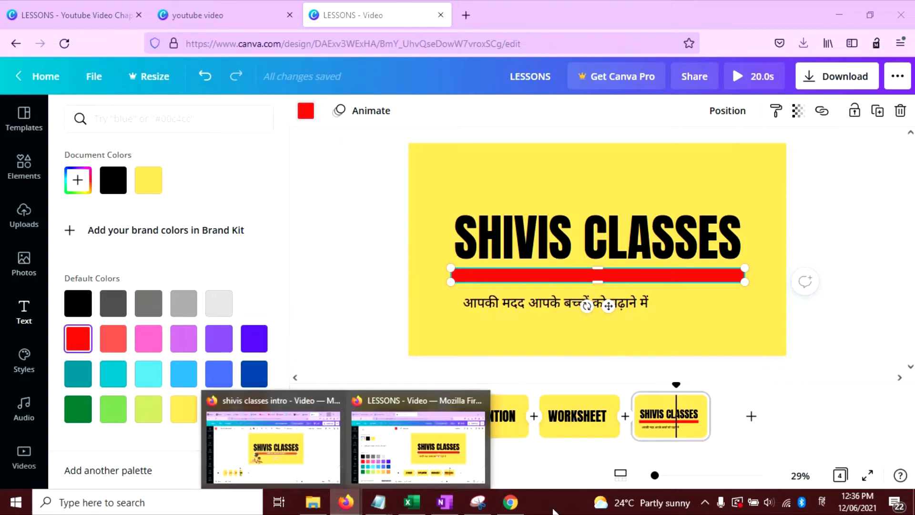
click(562, 299)
drag(562, 301, 576, 276)
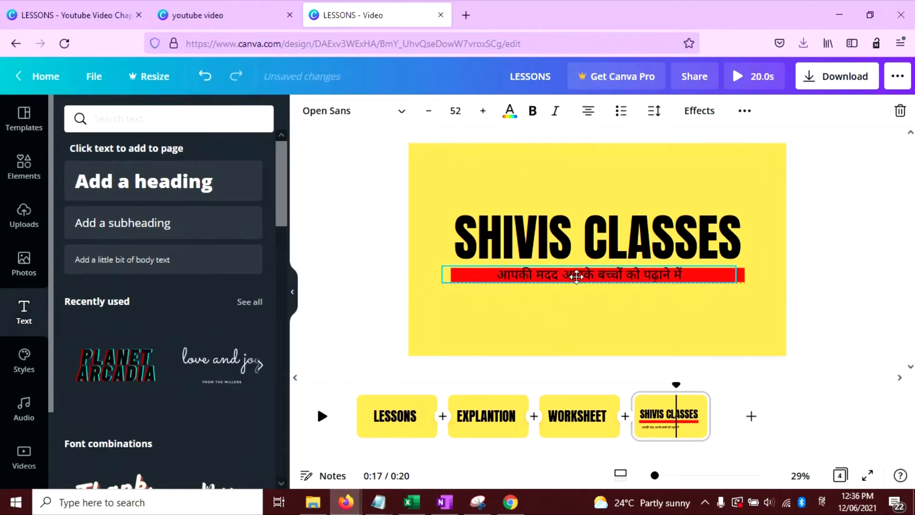
Make the Hindi tagline bold and colour its text white.
triple_click(573, 279)
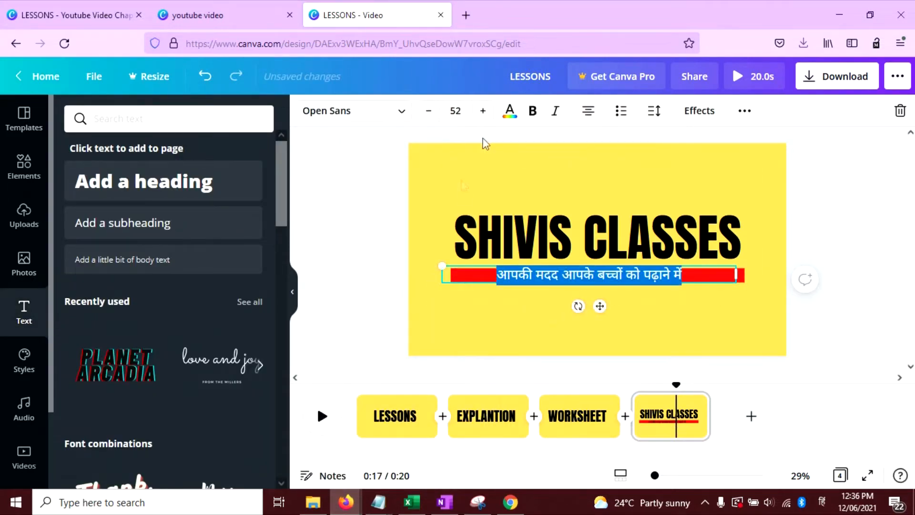
click(532, 117)
click(510, 111)
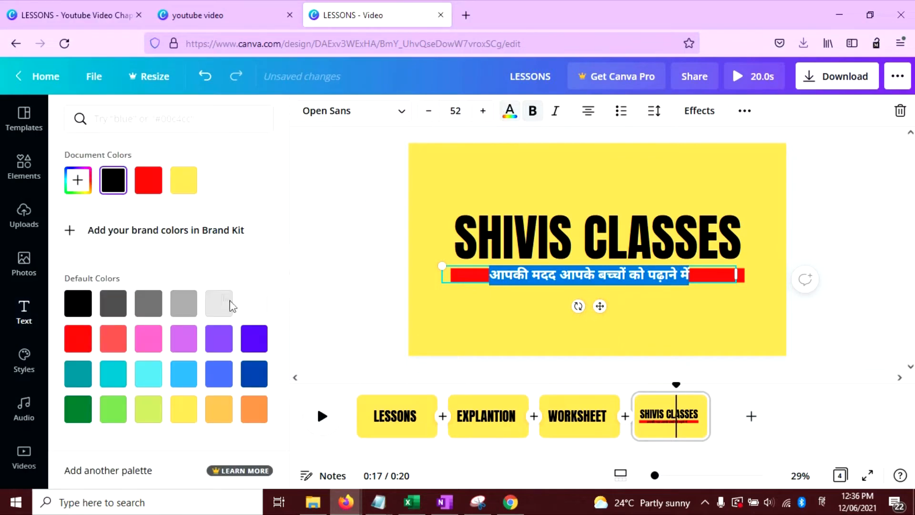
click(254, 304)
key(Escape)
click(430, 217)
Shrink the Hindi tagline to font size 45.5 and fit it inside the red bar, centred under the heading.
click(697, 283)
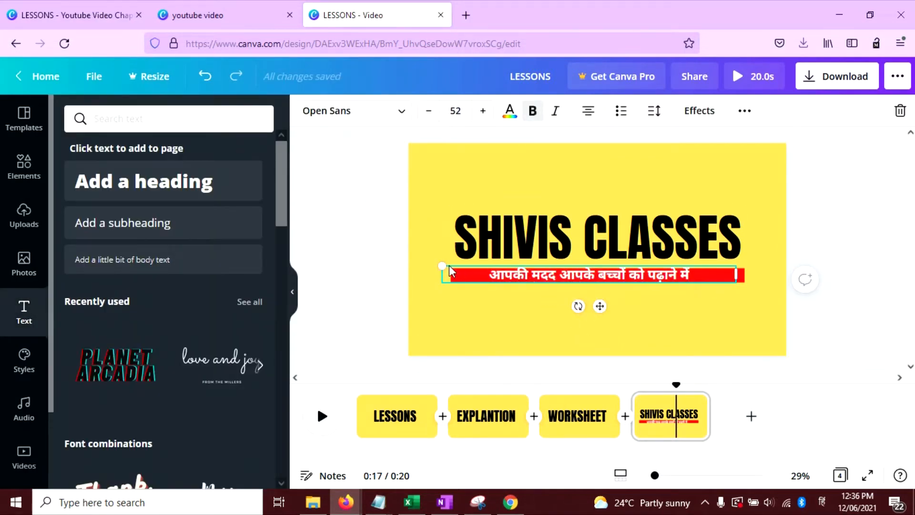
drag(440, 263, 479, 269)
drag(579, 274, 570, 270)
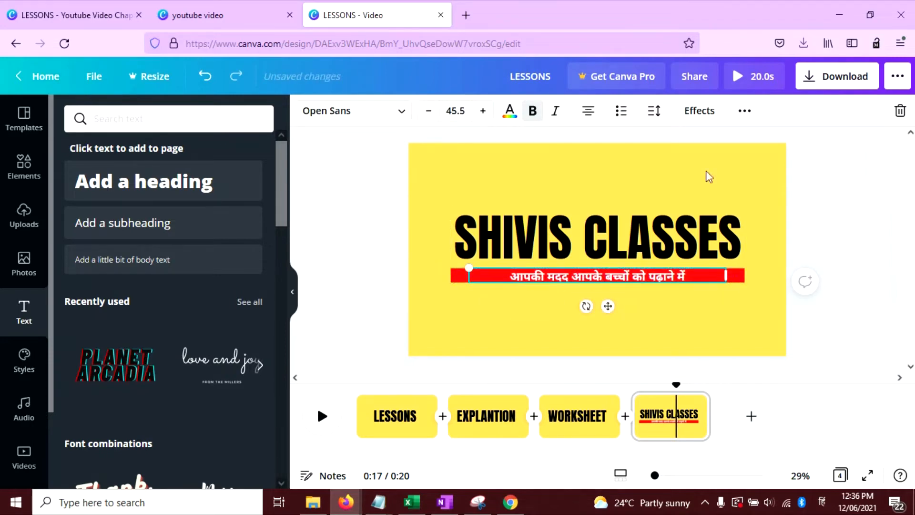
Try the Middle page alignment on the Hindi tagline and move the text back onto the red bar.
click(744, 110)
click(588, 144)
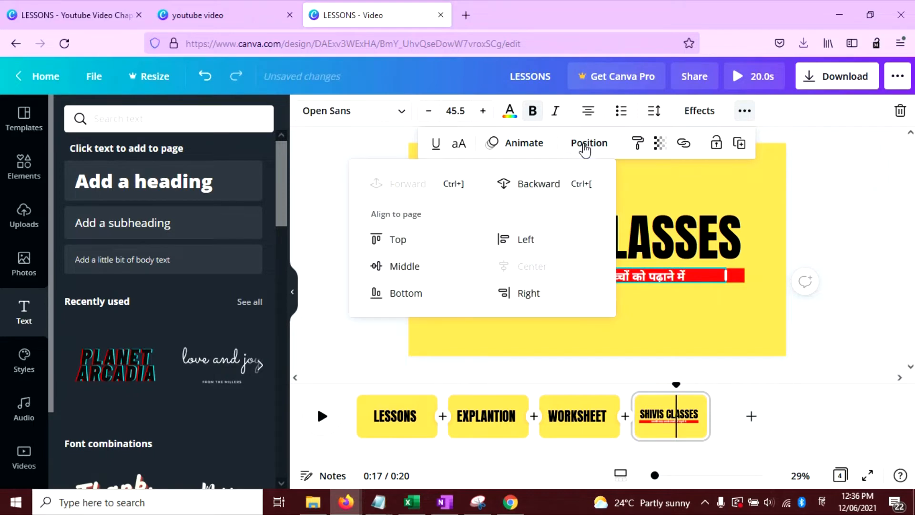
click(414, 266)
drag(666, 258, 657, 276)
click(662, 334)
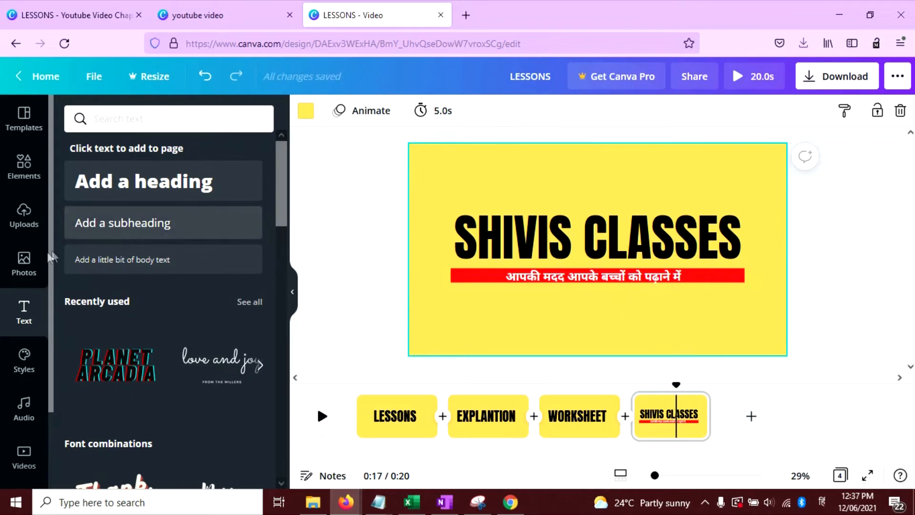
Search the graphics for +handdrawn +"children's day" and place the free woman-and-child-playing illustration in the lower-left area of the SHIVIS CLASSES page.
click(25, 167)
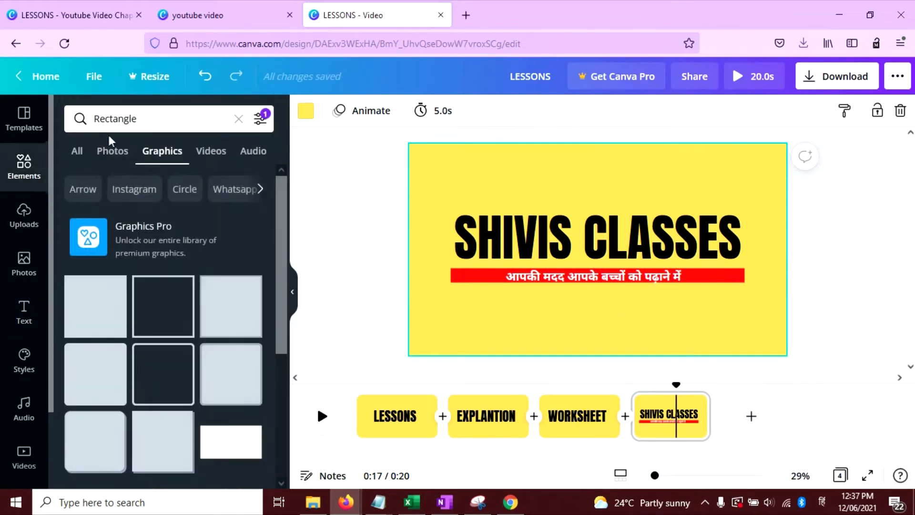
click(160, 119)
key(BackSpace)
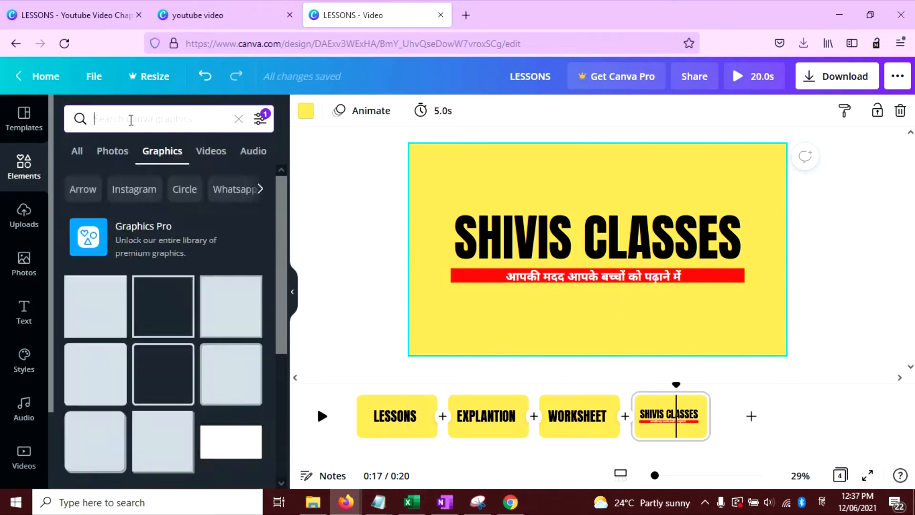
text(+handdrawn +"children's day")
key(Return)
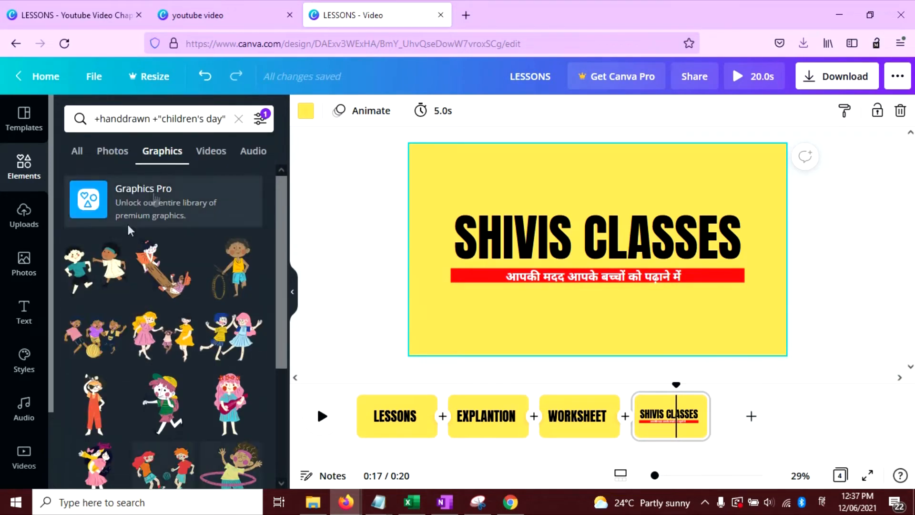
scroll(144, 322, down, 5)
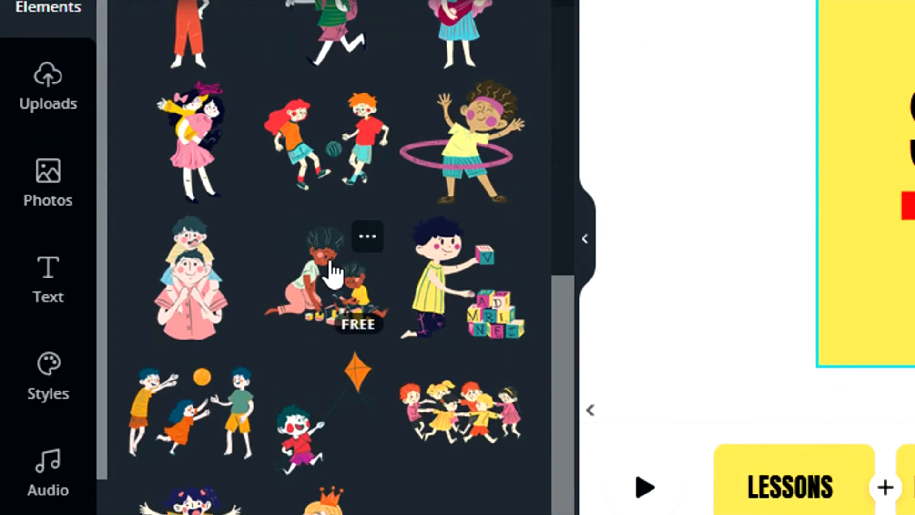
click(163, 307)
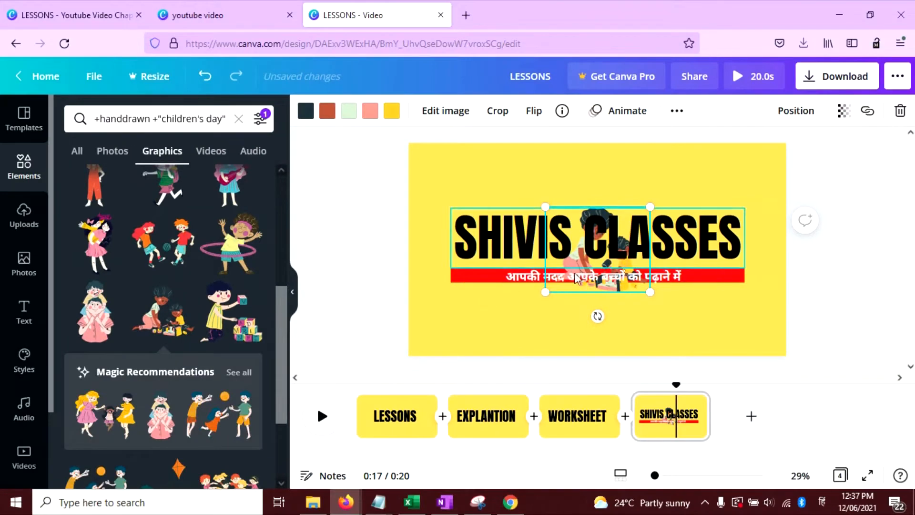
drag(604, 288, 498, 324)
click(350, 313)
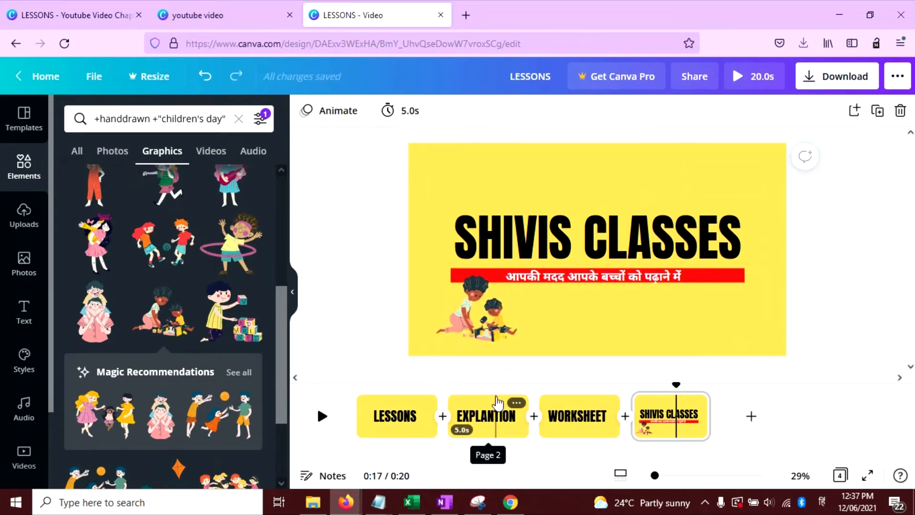
Apply the Rise page animation to the LESSONS page.
click(392, 409)
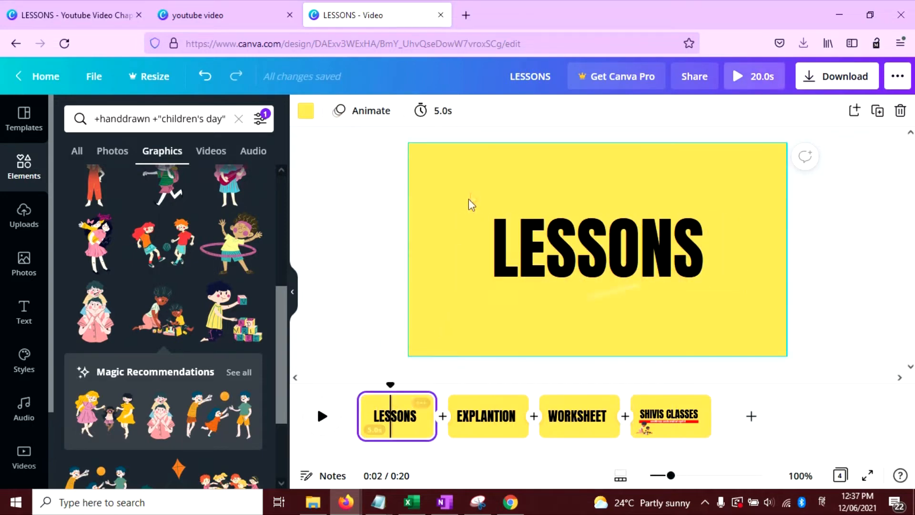
click(359, 112)
click(98, 207)
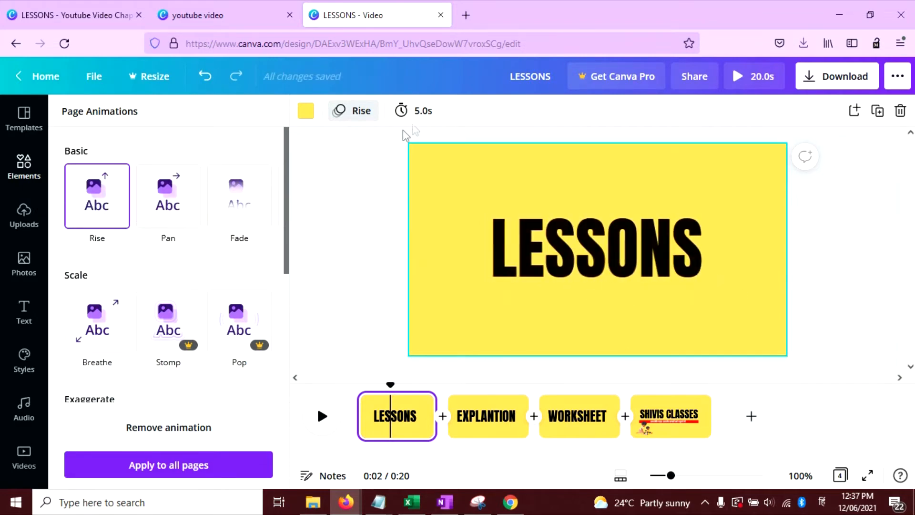
Set the LESSONS page's duration to 1.5 seconds, switching the input language back to English for the entry.
click(422, 114)
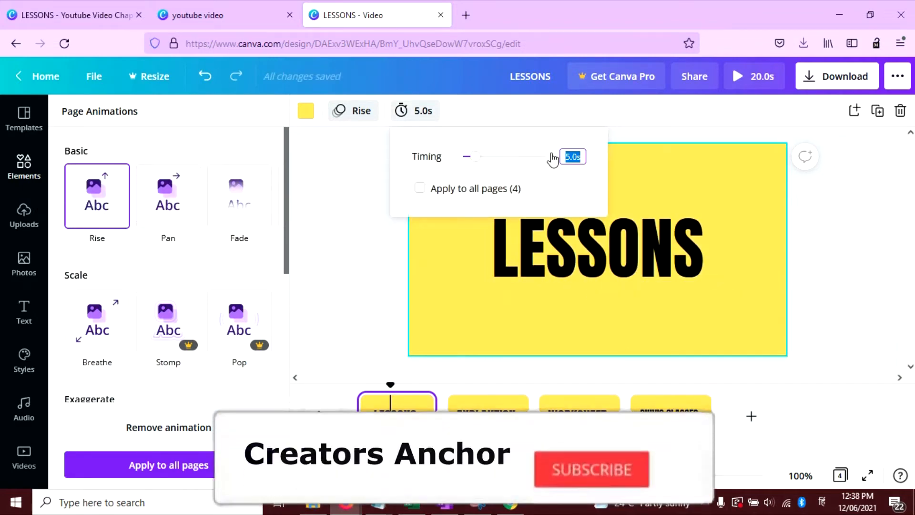
text(1.)
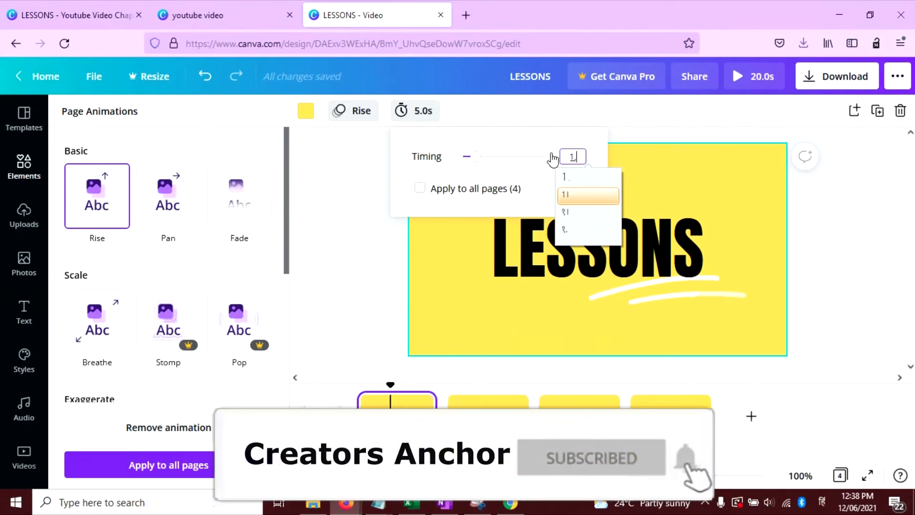
key(Escape)
key(Escape)
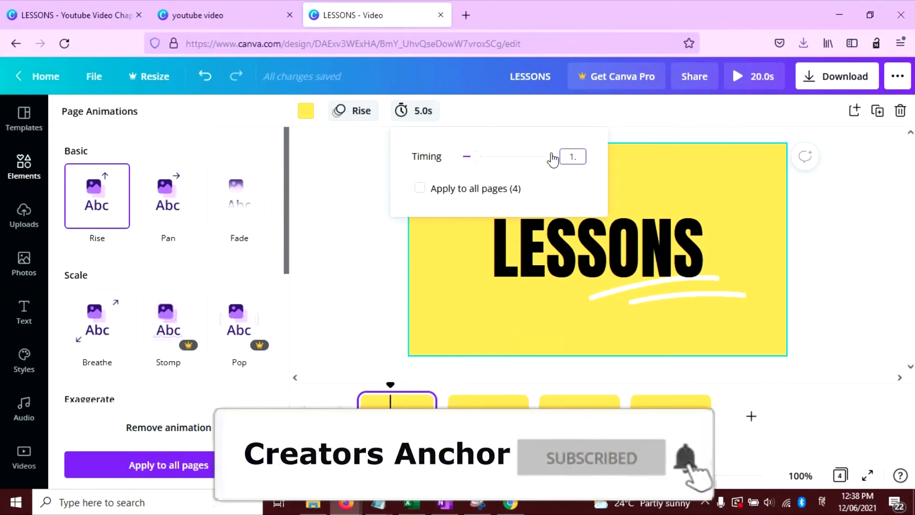
key(super+space)
click(418, 114)
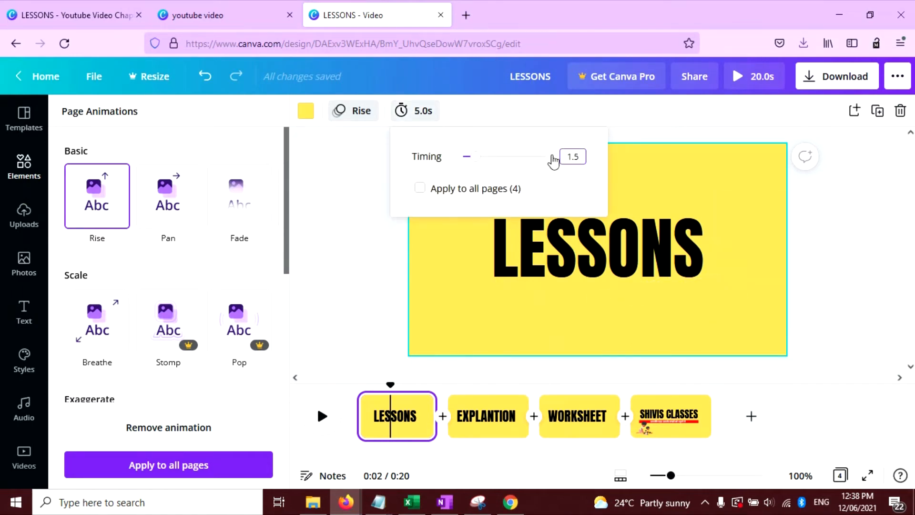
key(Return)
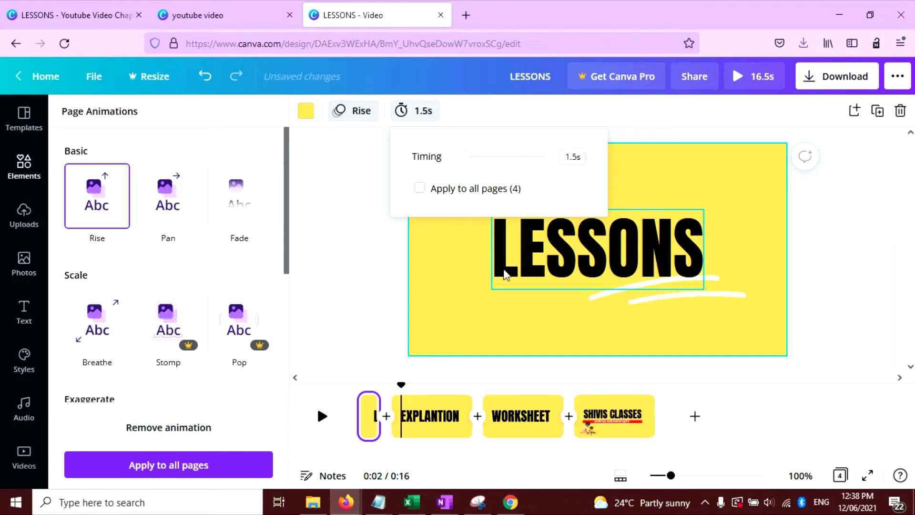
Apply the Rise page animation to the EXPLANTION page and set its duration to 1.5 seconds.
click(431, 418)
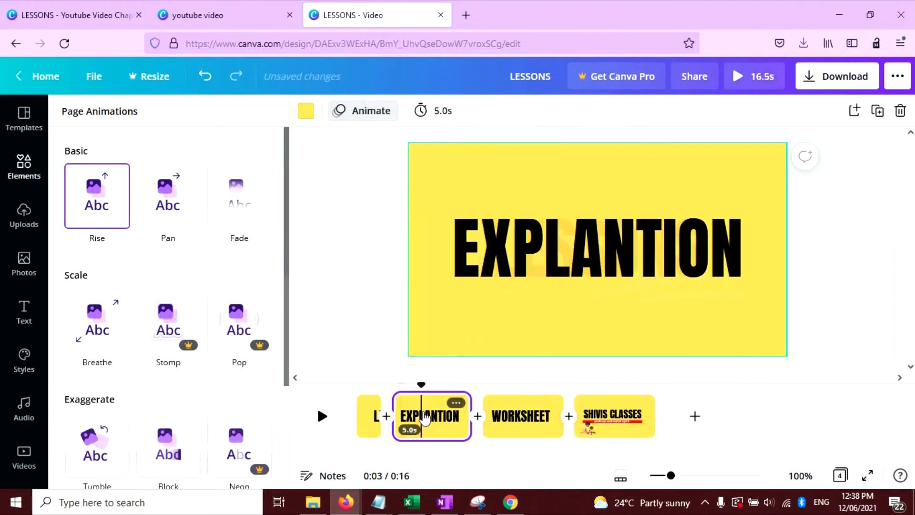
click(433, 112)
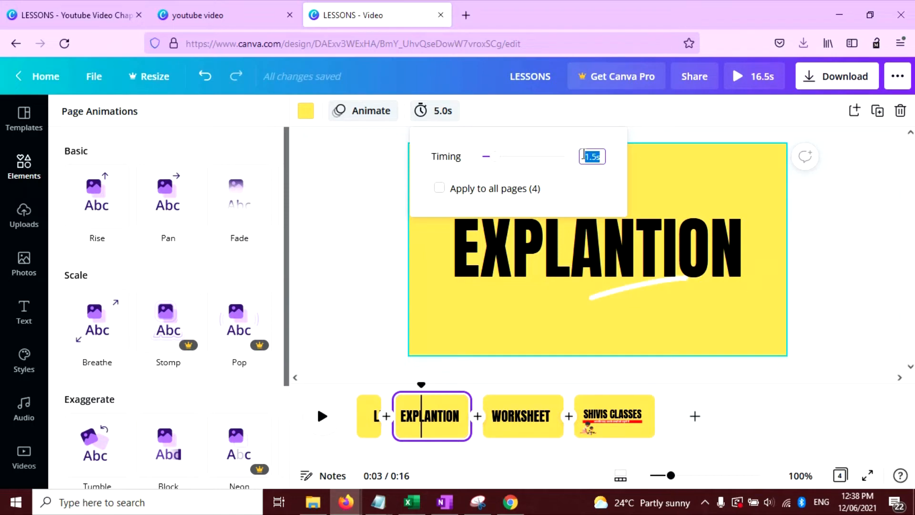
click(592, 267)
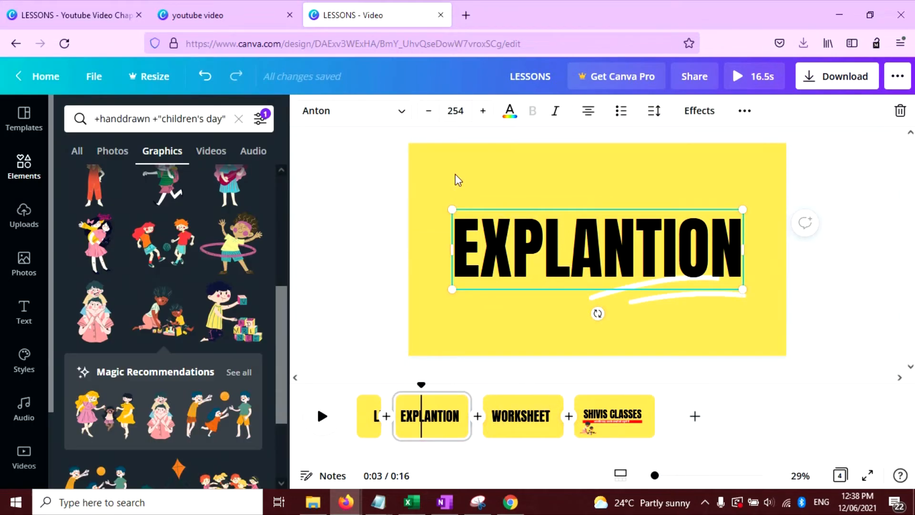
click(483, 166)
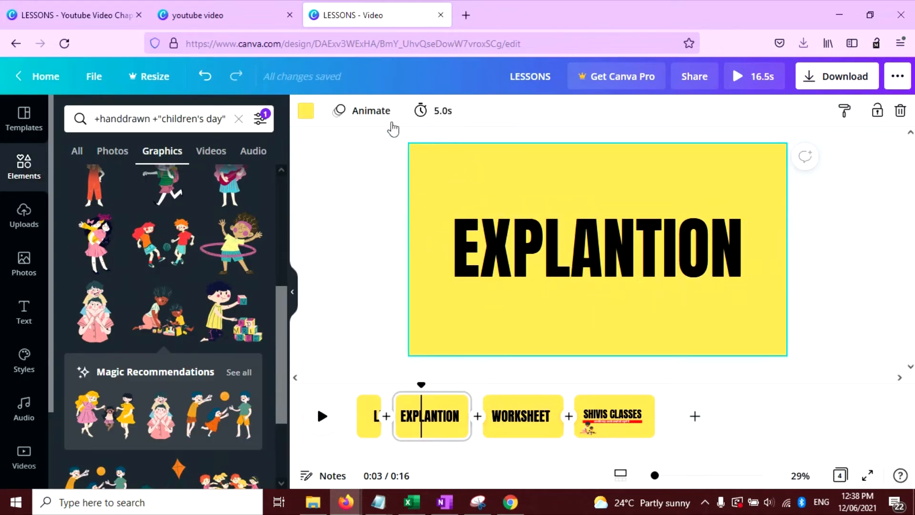
click(392, 123)
click(94, 217)
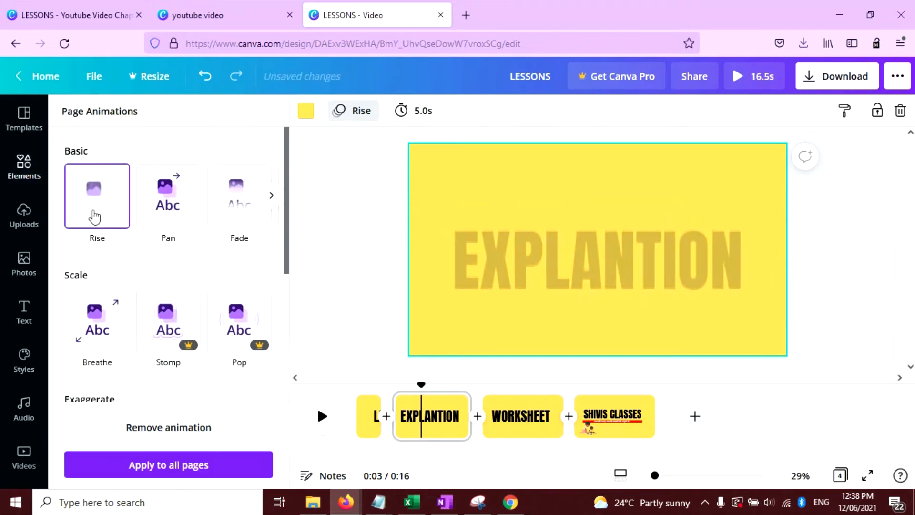
click(419, 113)
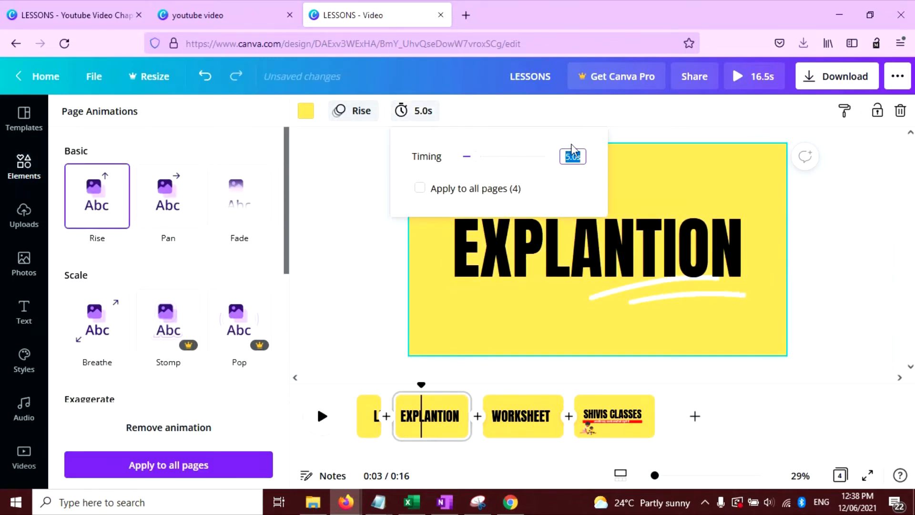
text(1.5)
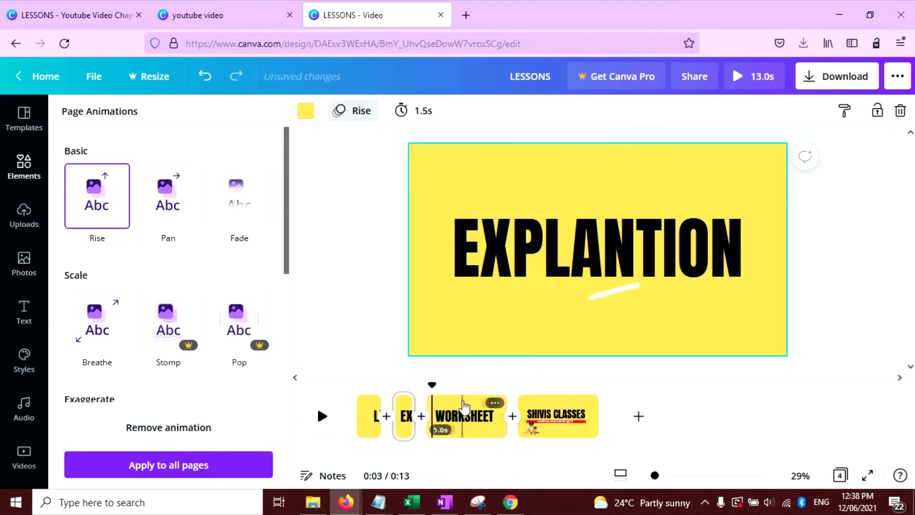
Set the WORKSHEET page's duration to 1.5 seconds.
click(465, 410)
click(436, 111)
text(1.5)
key(Return)
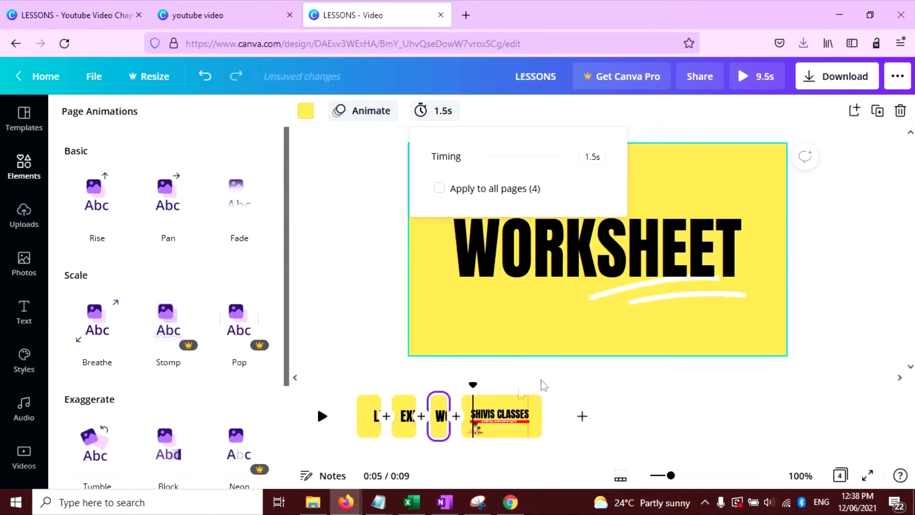
Apply the Block page animation to the SHIVIS CLASSES page.
click(525, 405)
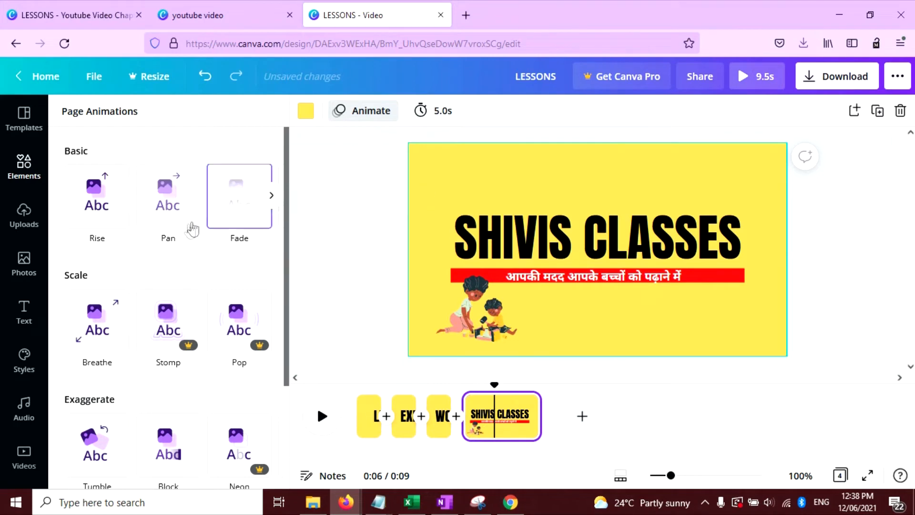
scroll(126, 380, down, 2)
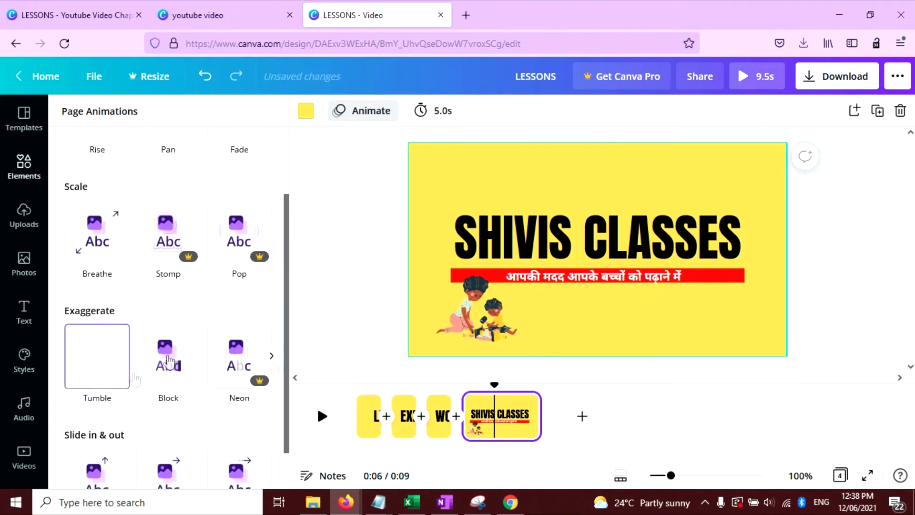
click(170, 360)
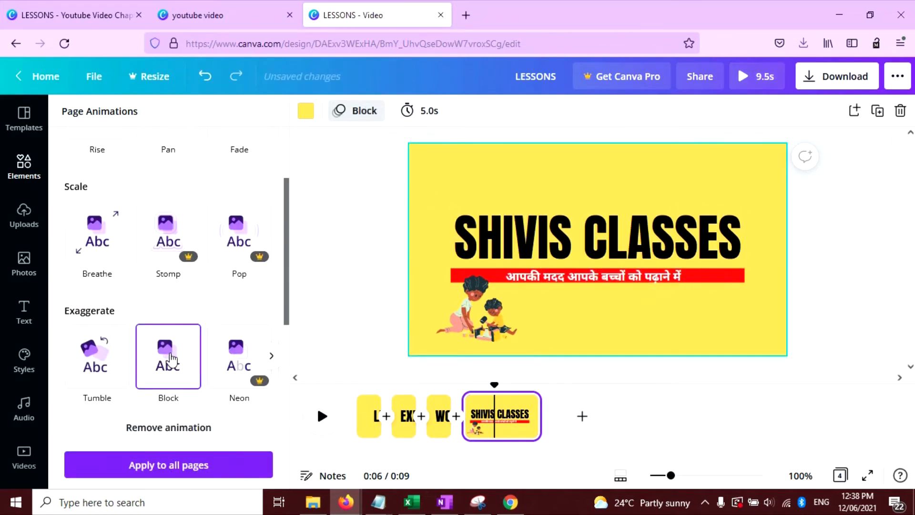
scroll(172, 359, down, 2)
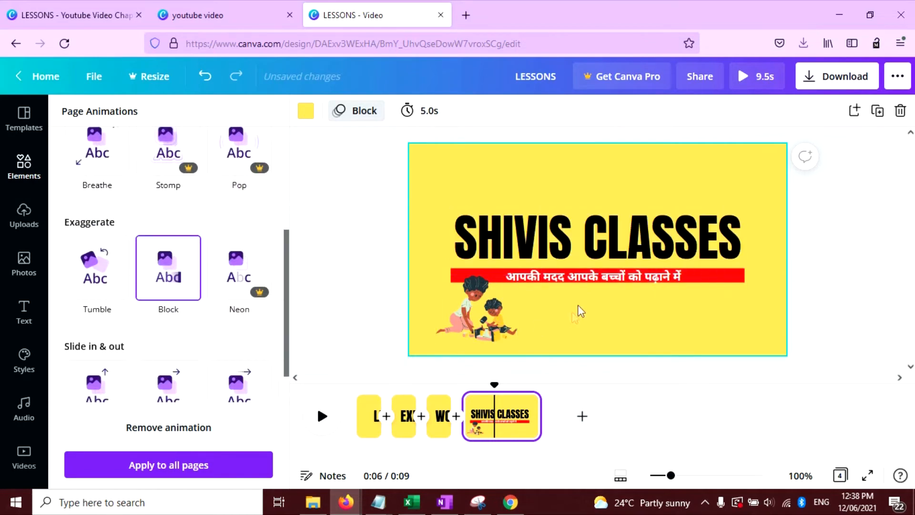
Try the Pan and Tumble text animations on the Hindi tagline and settle on Breathe.
click(721, 285)
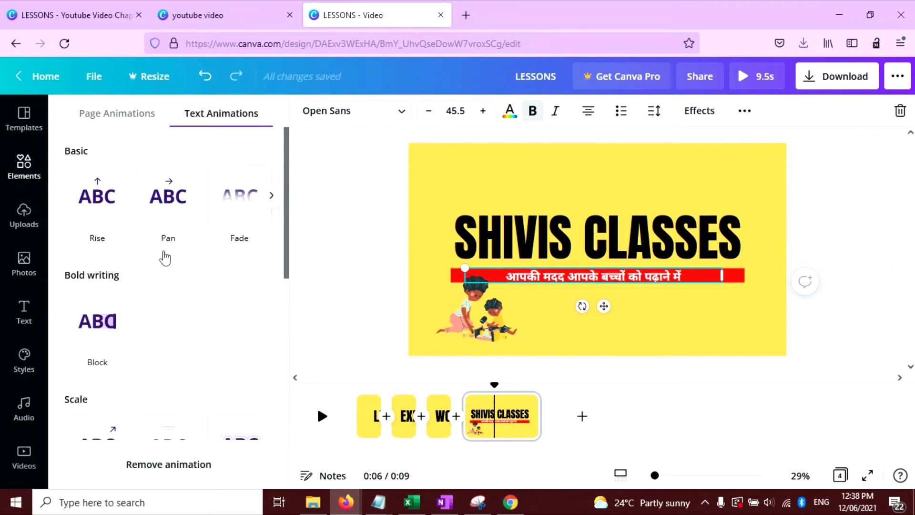
click(167, 217)
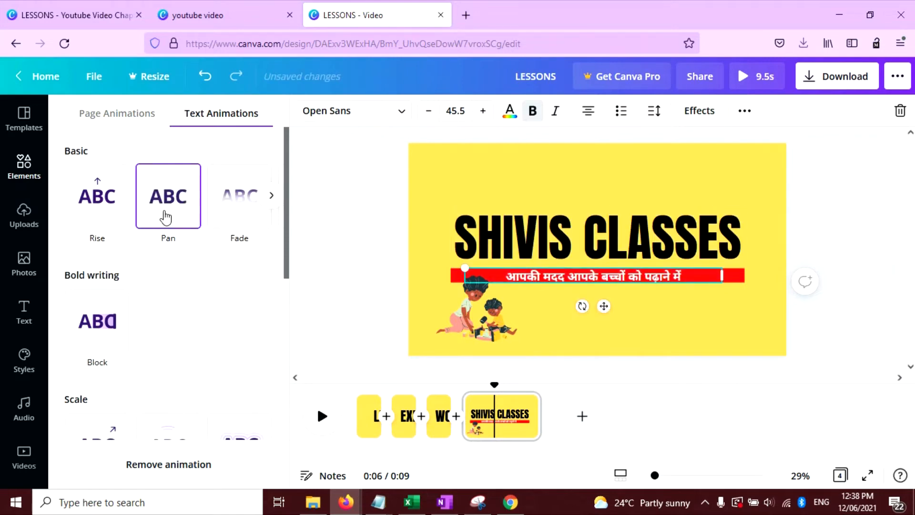
scroll(166, 217, down, 4)
click(109, 382)
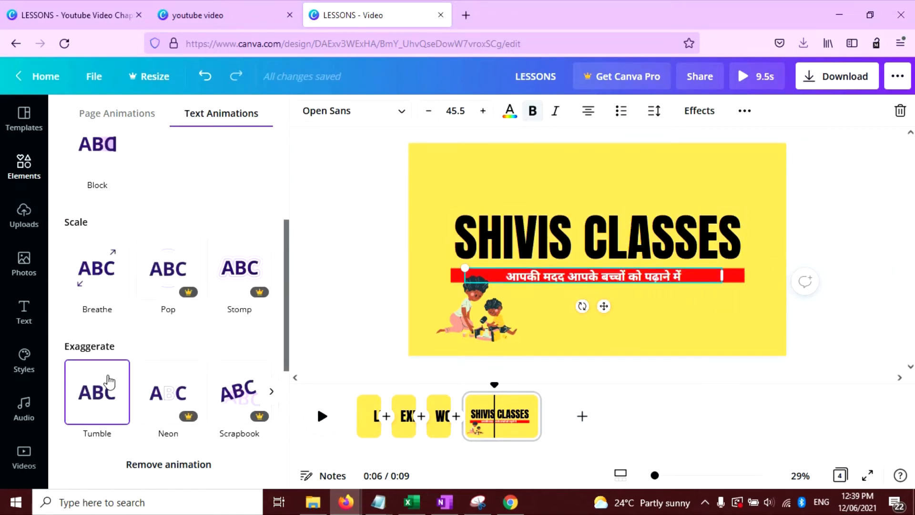
click(102, 286)
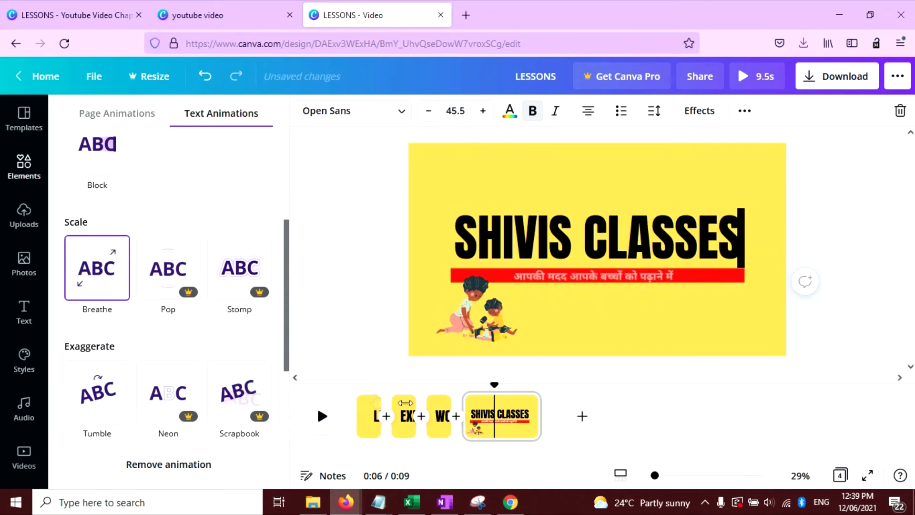
Set the SHIVIS CLASSES page's duration to 2.5 seconds.
click(498, 414)
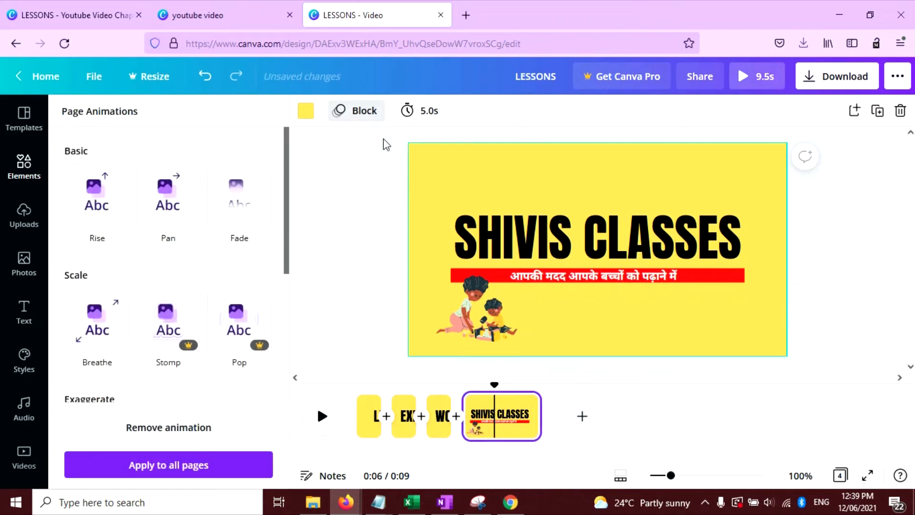
click(427, 117)
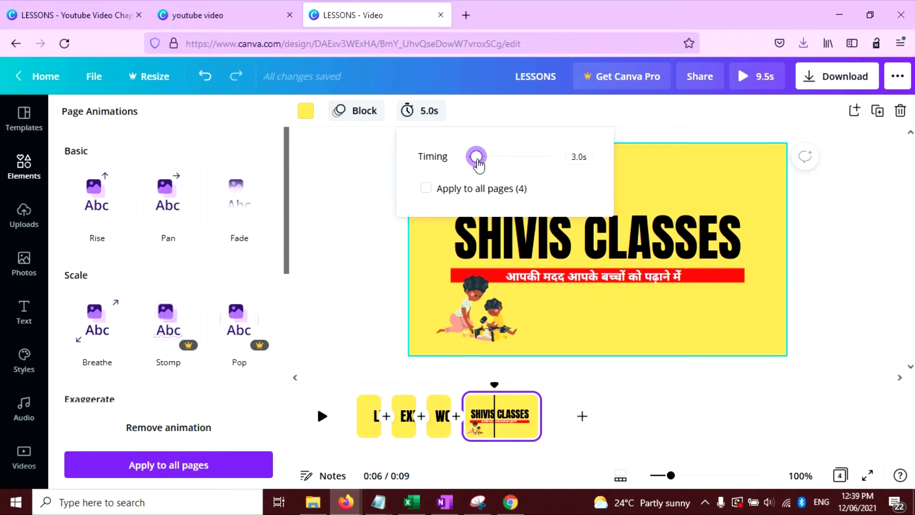
drag(478, 165, 479, 165)
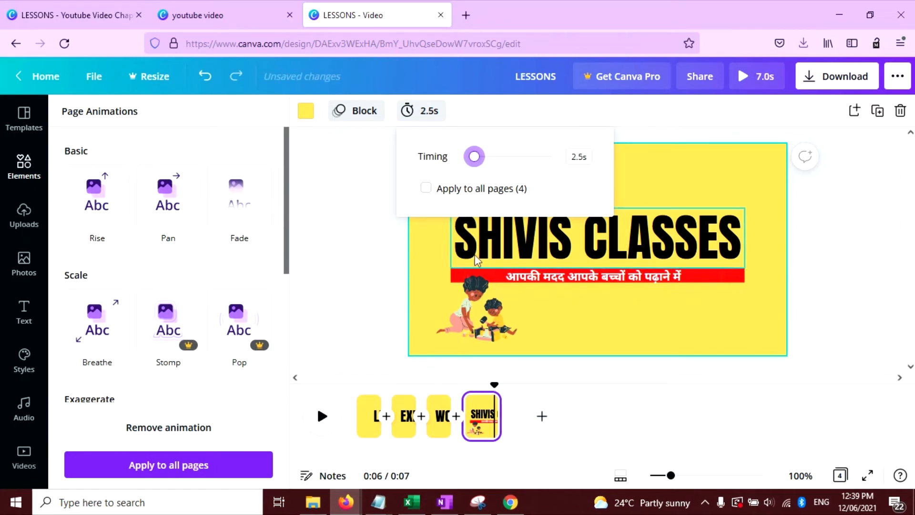
click(365, 276)
Add the Pop audio track Safety Net to the video from the LESSONS page.
click(366, 411)
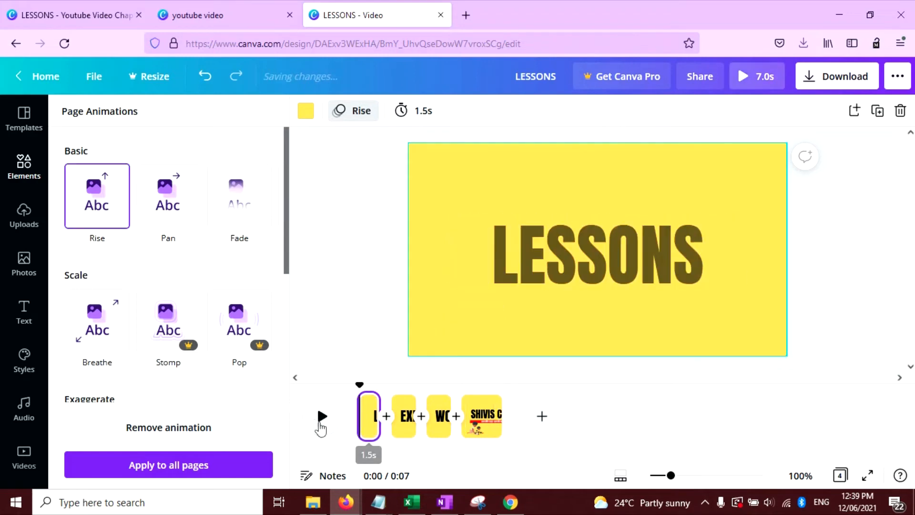
click(24, 409)
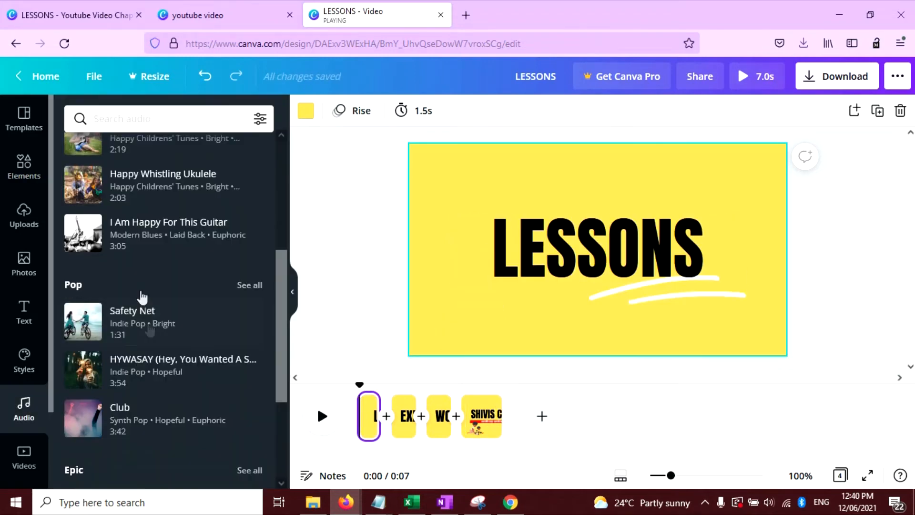
click(144, 331)
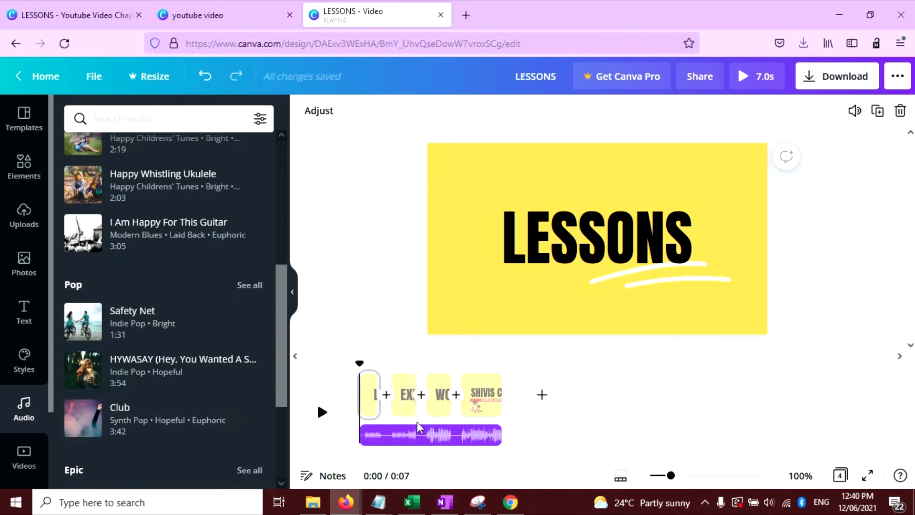
Play the video with its music from the WORKSHEET page and once more from the LESSONS page.
click(426, 441)
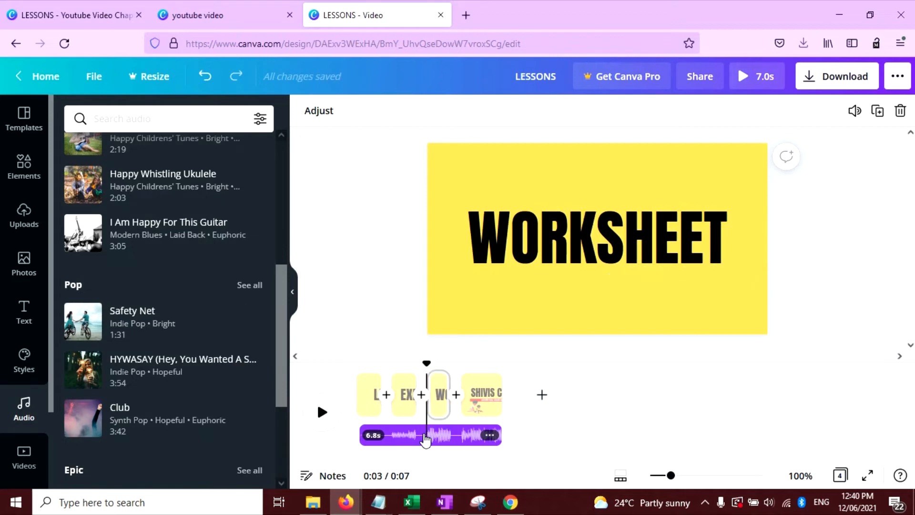
click(323, 414)
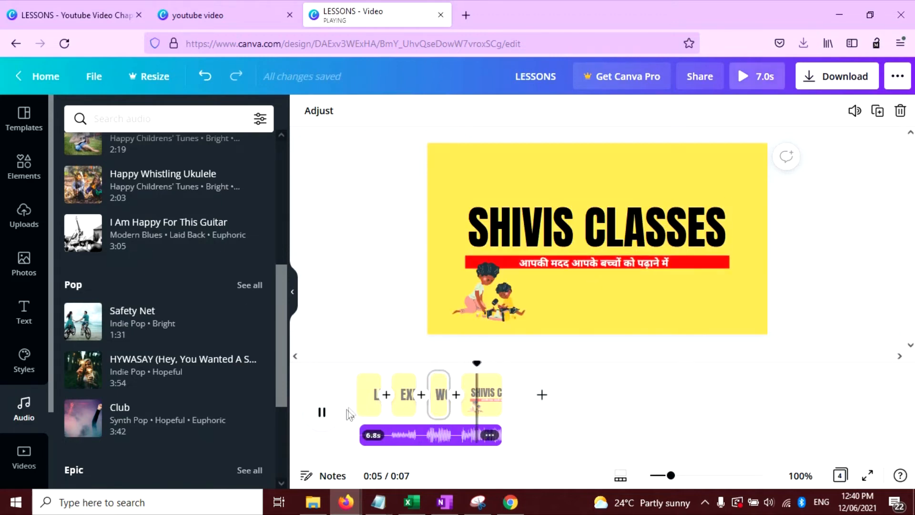
click(362, 392)
click(323, 412)
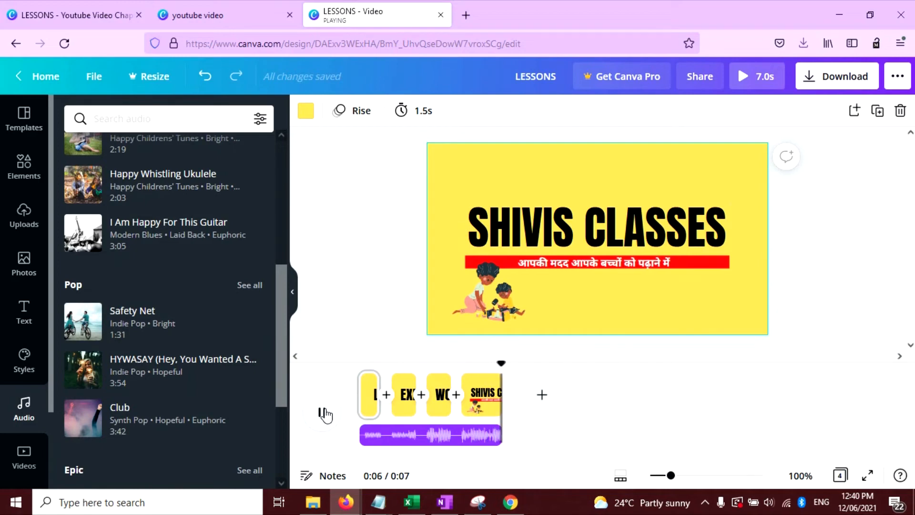
Shift the music clip to a later section of the Safety Net track and play the video from the LESSONS page.
click(429, 435)
click(482, 394)
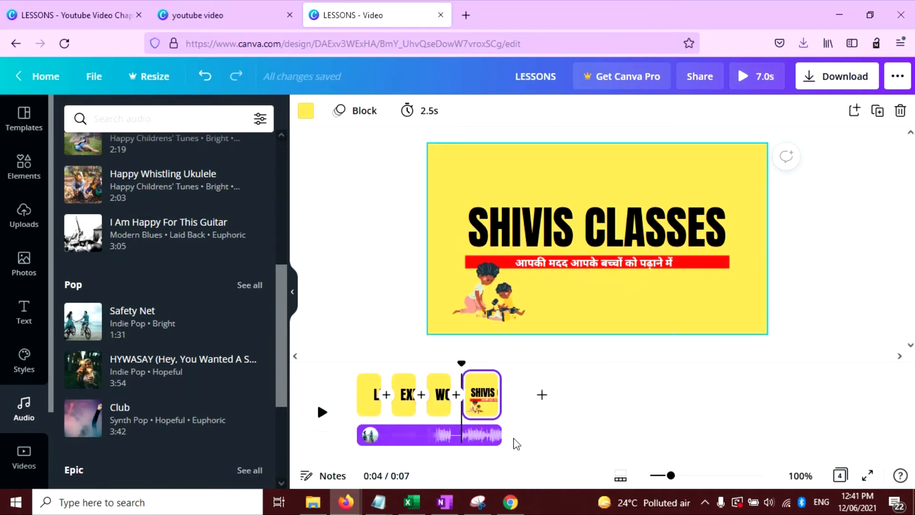
click(477, 435)
click(488, 434)
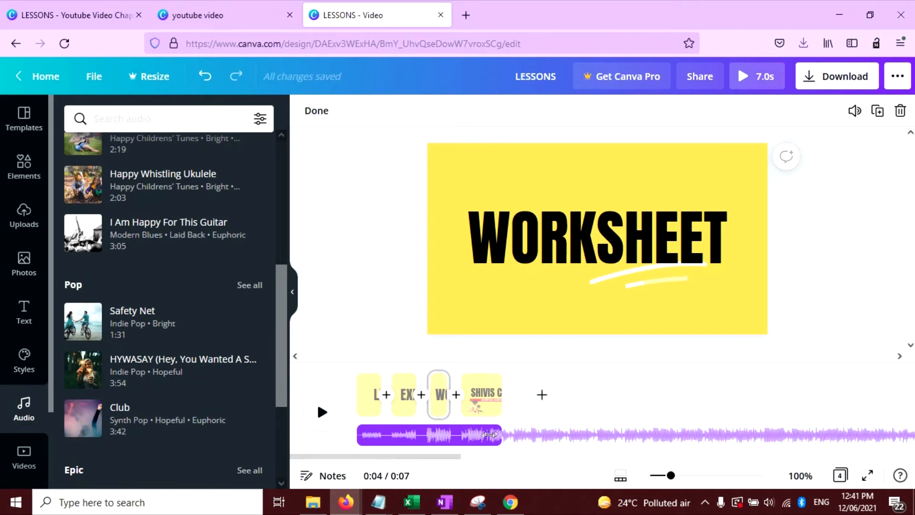
drag(637, 435, 529, 427)
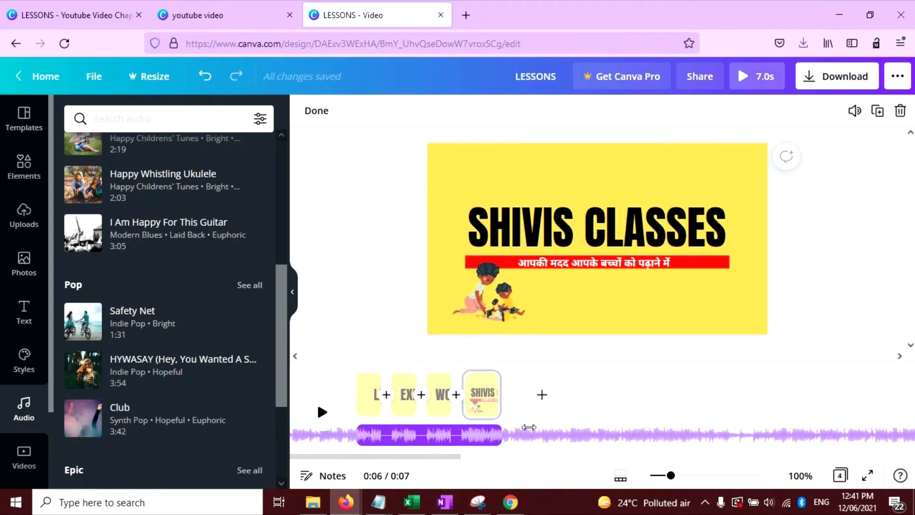
drag(695, 444, 448, 446)
click(322, 412)
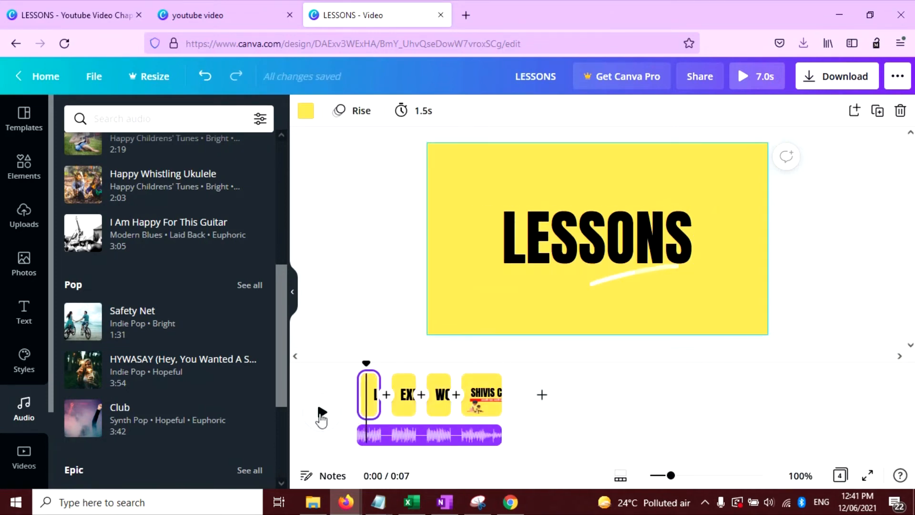
click(321, 413)
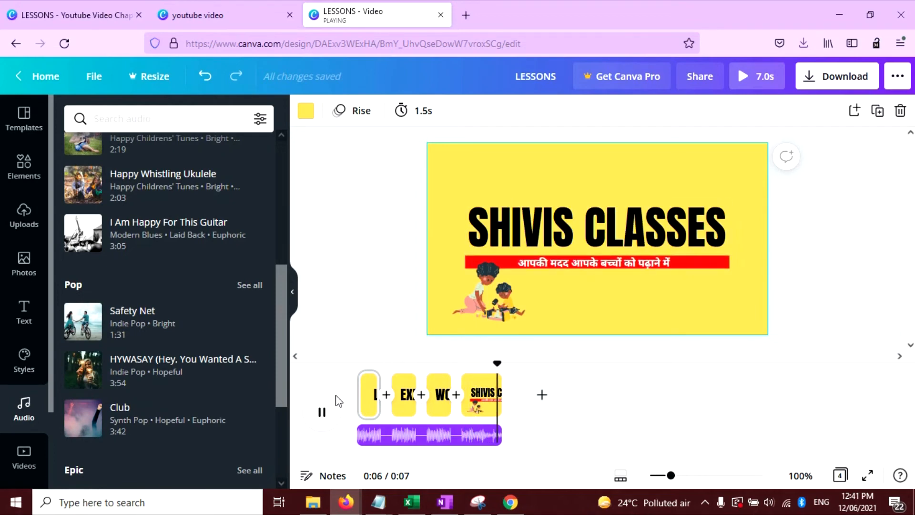
Adjust the music clip to start about 58.2 seconds into the Safety Net track and play the video from its beginning.
click(454, 438)
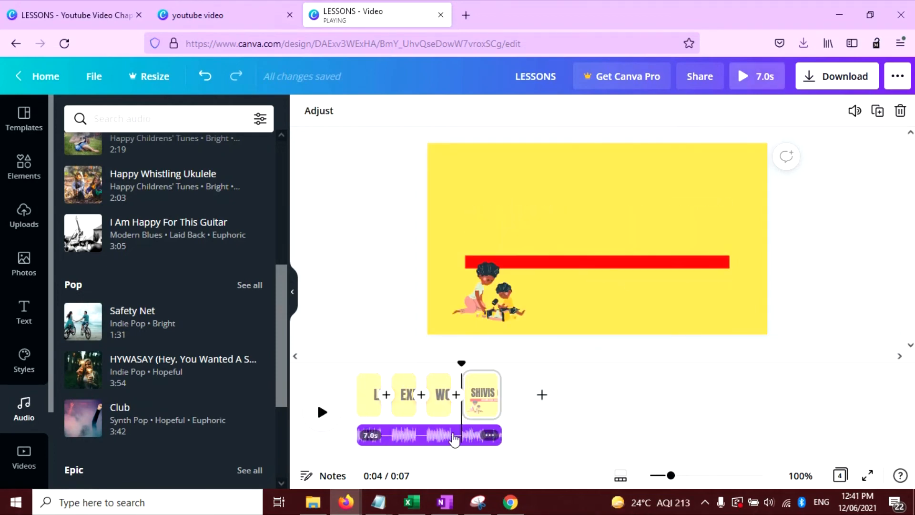
click(454, 438)
drag(592, 433, 565, 454)
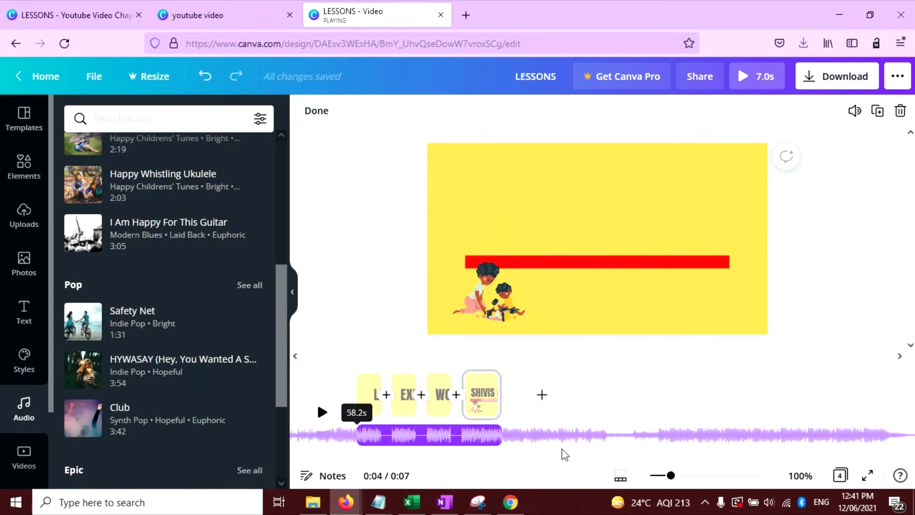
click(591, 450)
double_click(451, 441)
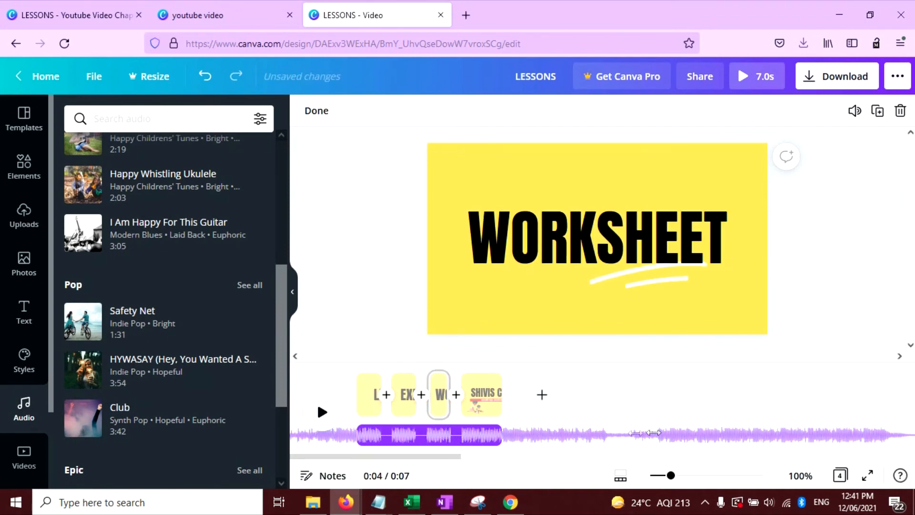
click(329, 415)
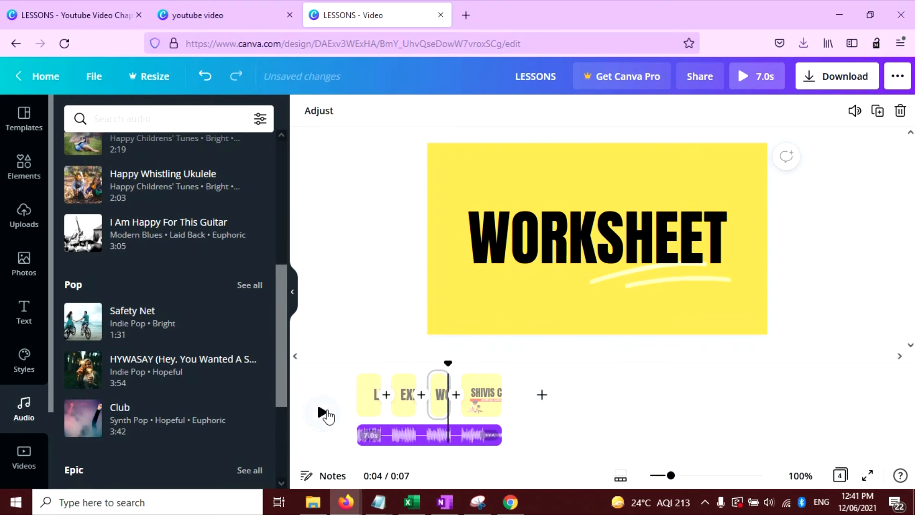
click(324, 413)
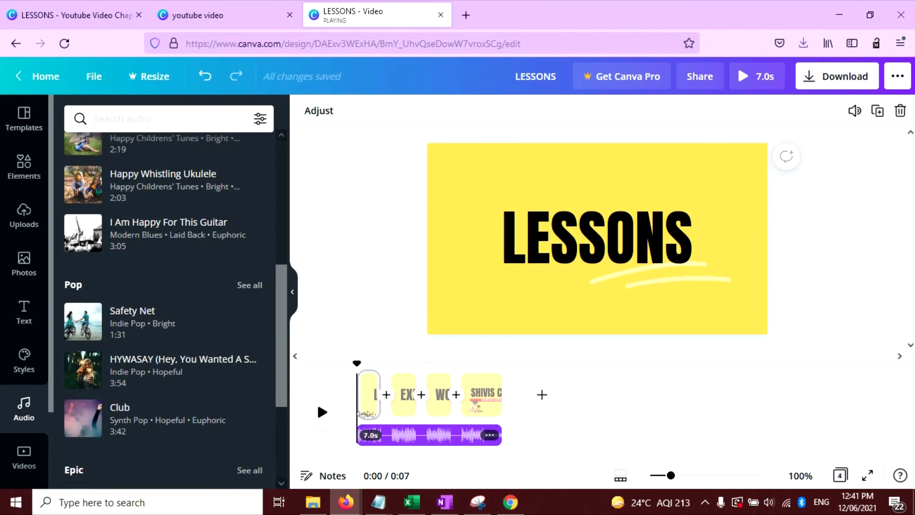
Shift the music clip to the closing section of the Safety Net track and play the video from the LESSONS page.
double_click(429, 435)
drag(580, 433, 453, 434)
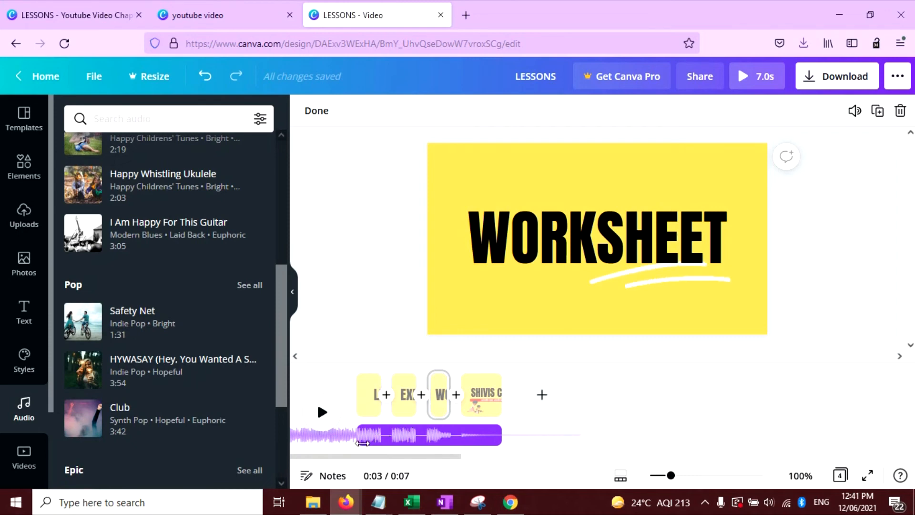
click(355, 396)
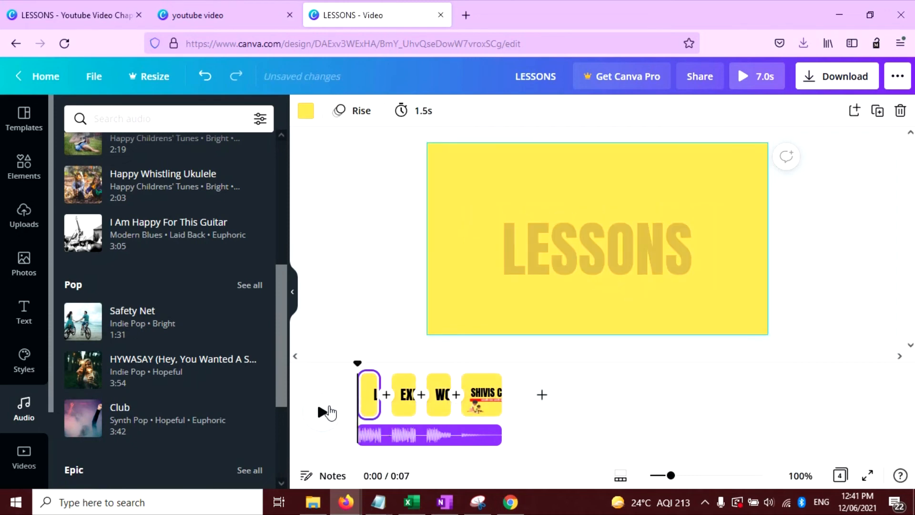
click(328, 412)
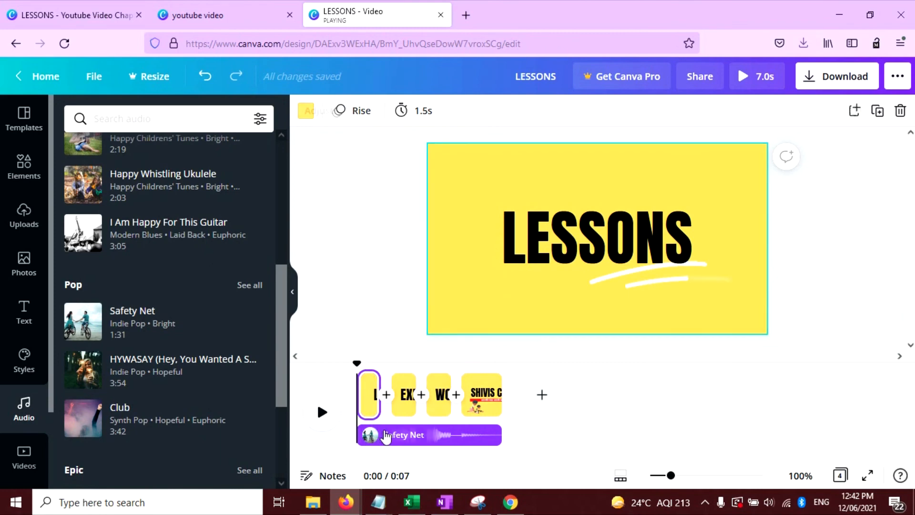
Readjust the music clip to start about 1:19 into the Safety Net track and play the video from the LESSONS page.
click(386, 437)
drag(417, 437, 437, 437)
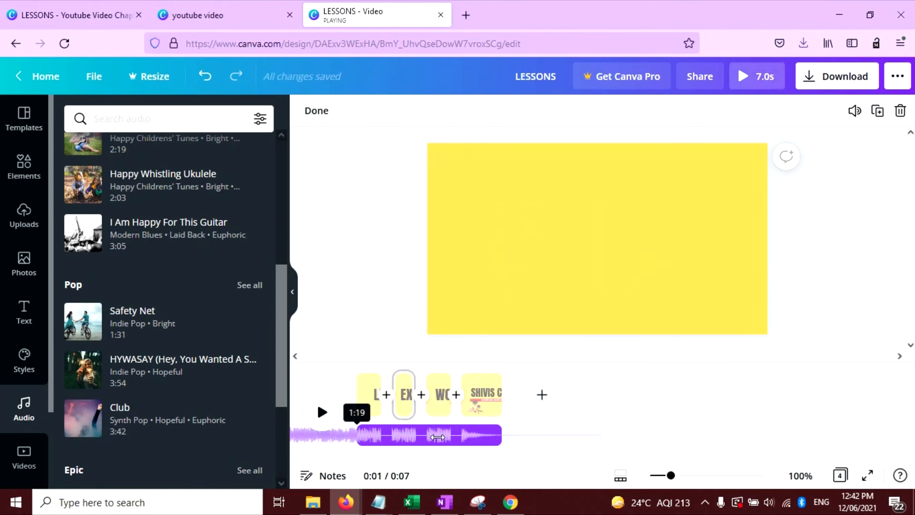
click(323, 412)
click(359, 399)
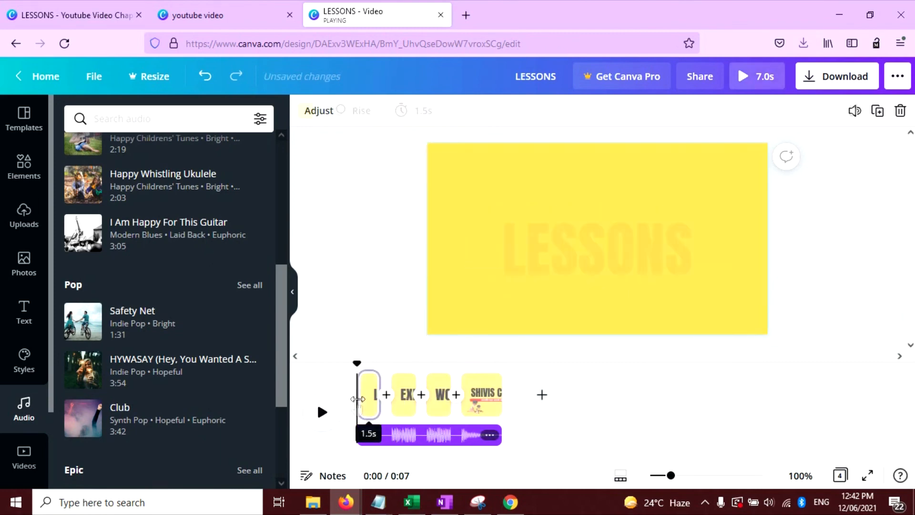
click(322, 412)
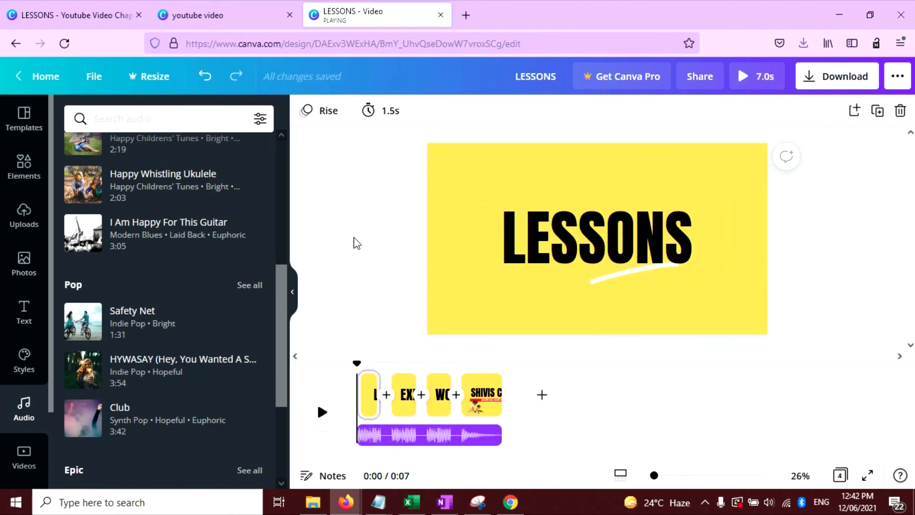
Open the download options for the finished video.
click(831, 82)
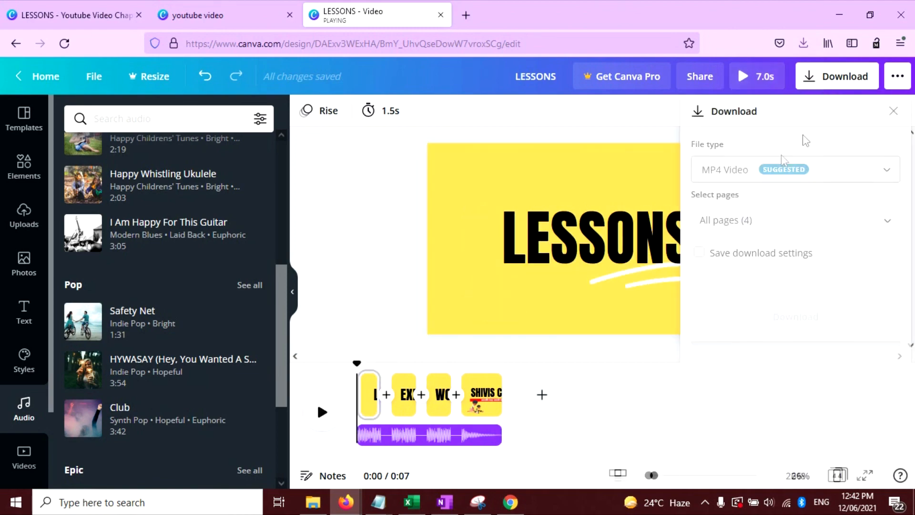